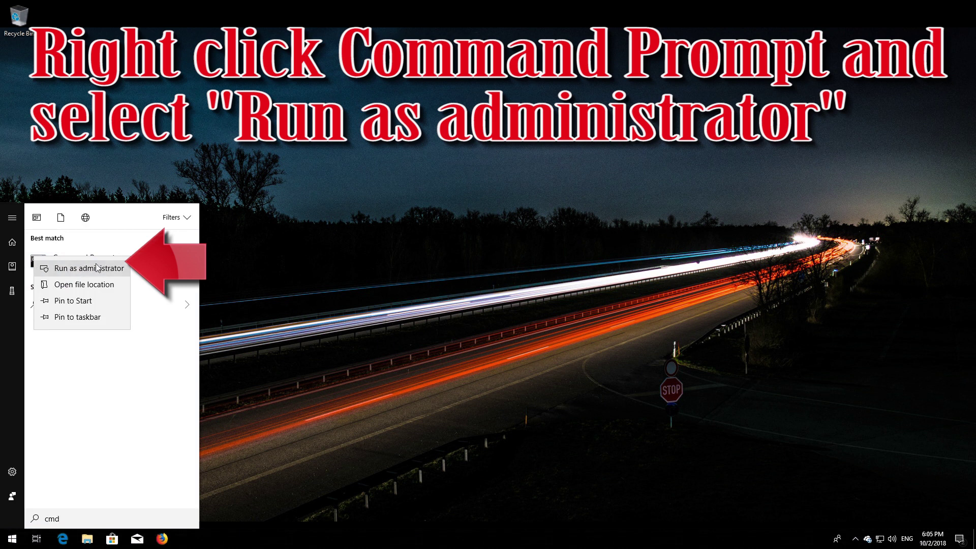
- Run Command Prompt as administrator, approve the User Account Control request, and move its window nearer the middle of the desktop
{"action": "left_click", "coordinate": [66, 270]}
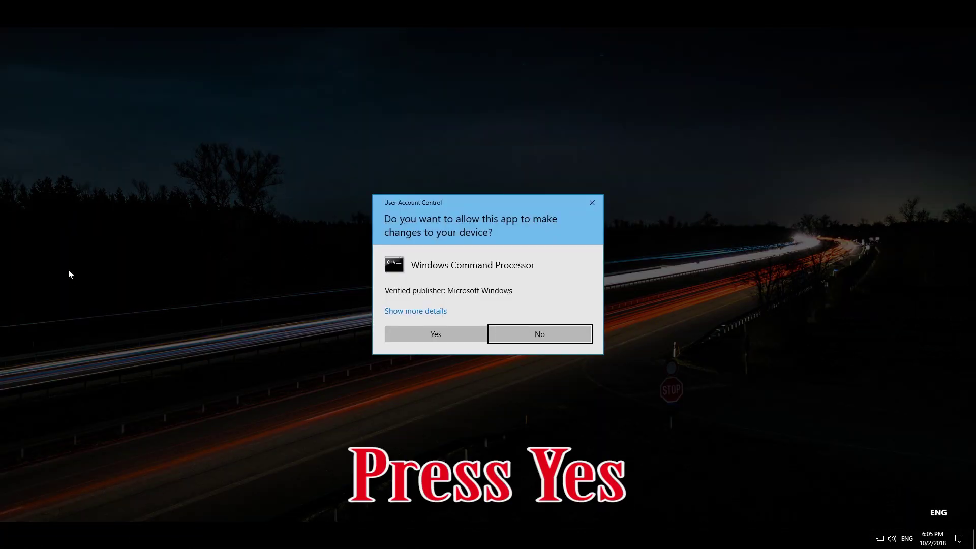
{"action": "left_click", "coordinate": [436, 334]}
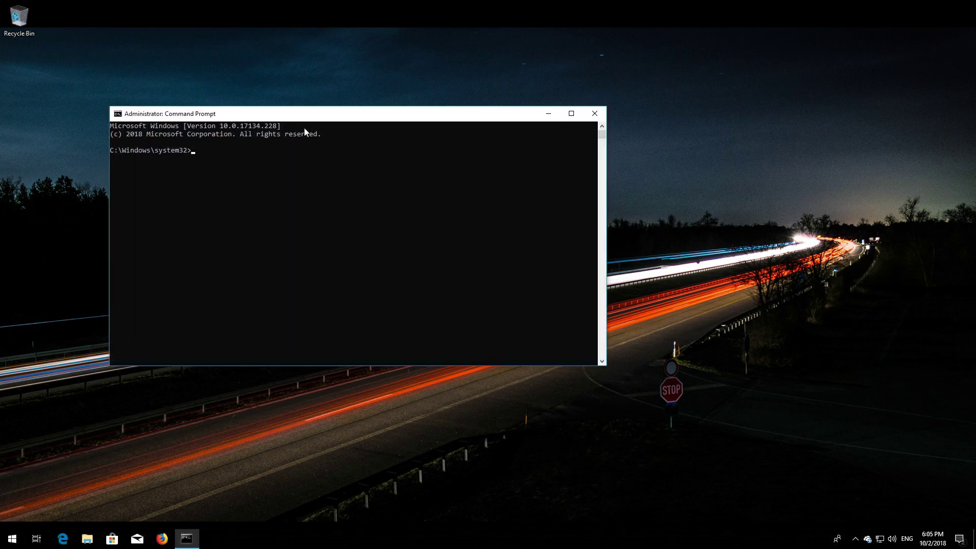
{"action": "left_click_drag", "start_coordinate": [304, 115], "coordinate": [440, 150]}
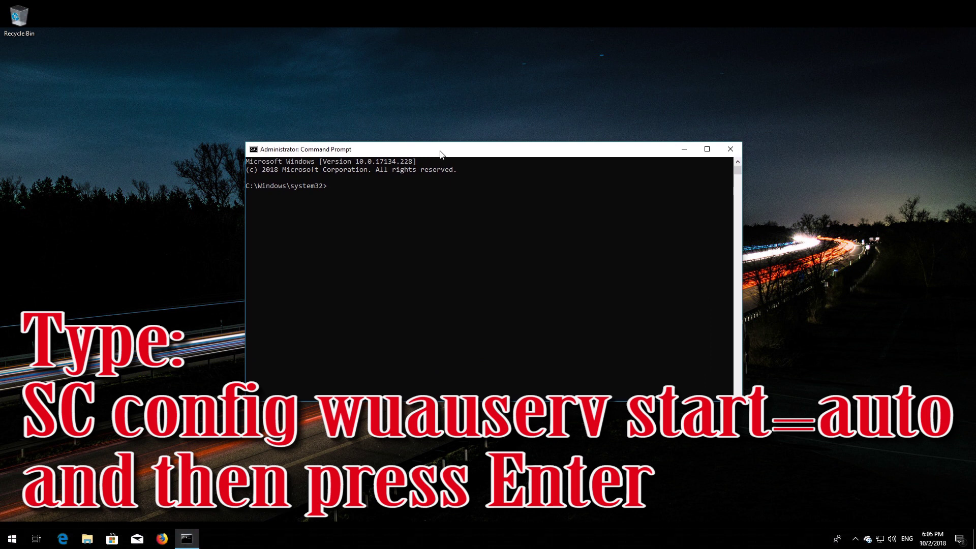
- Set the wuauserv and bits services to start automatically, using SC config with start=auto for each
{"action": "type", "text": "SC config wuauserv start=auto"}
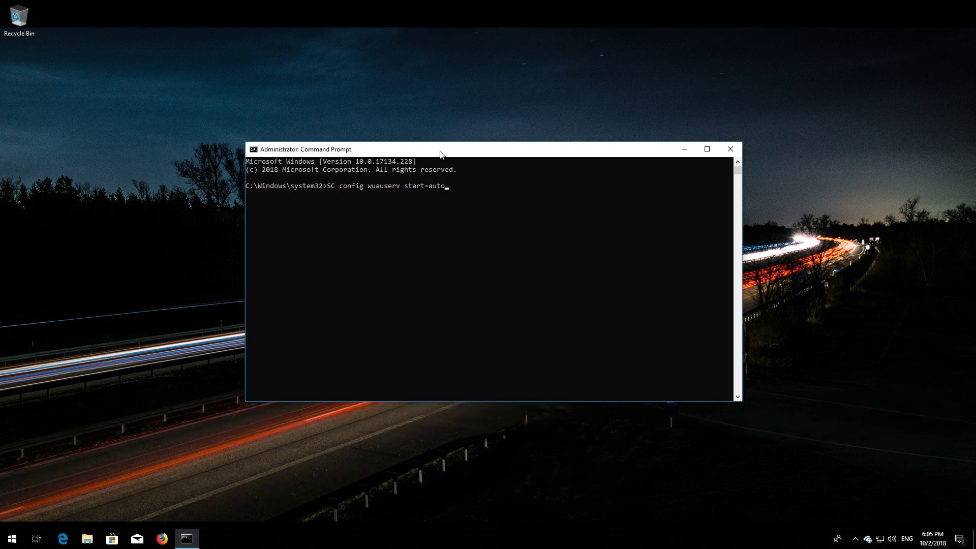
{"action": "key", "text": "Return"}
{"action": "type", "text": "SC"}
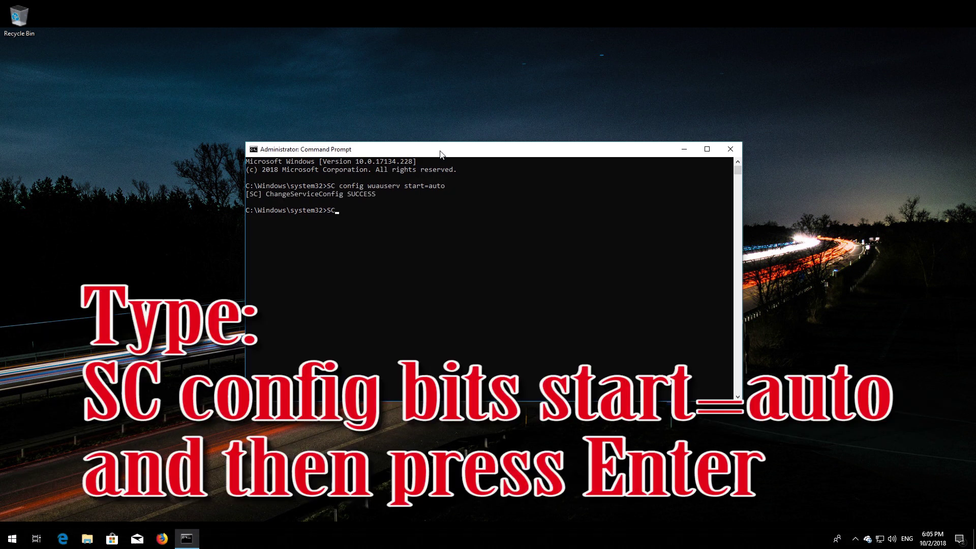
{"action": "type", "text": " config bits start=auto"}
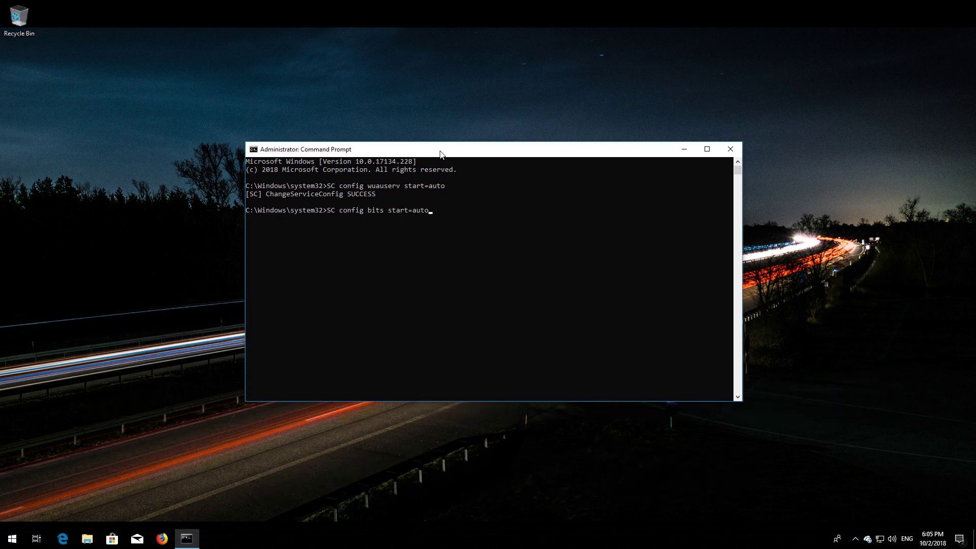
{"action": "key", "text": "Return"}
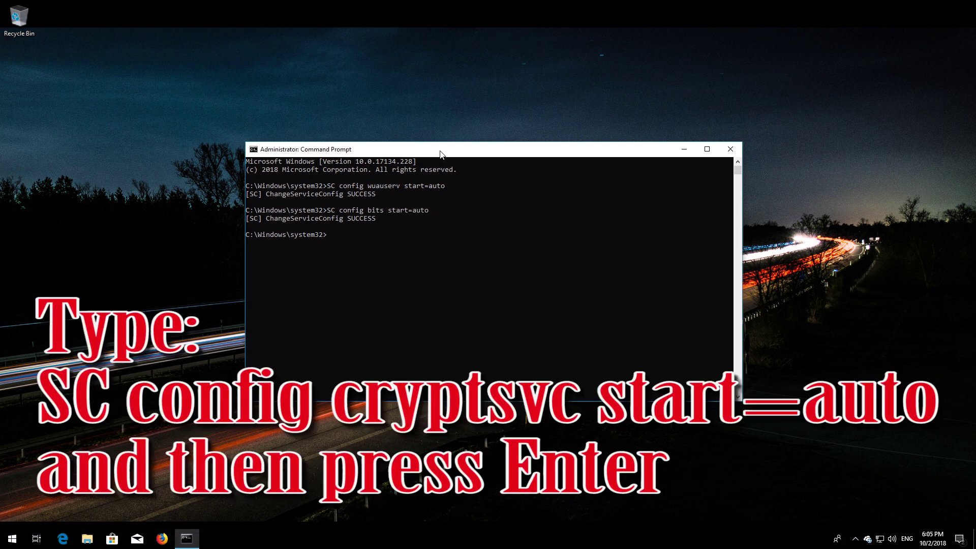
- Set the cryptsvc and trustedinstaller services to start automatically, using SC config with start=auto for each
{"action": "type", "text": "SC config cryptsvc start=auto"}
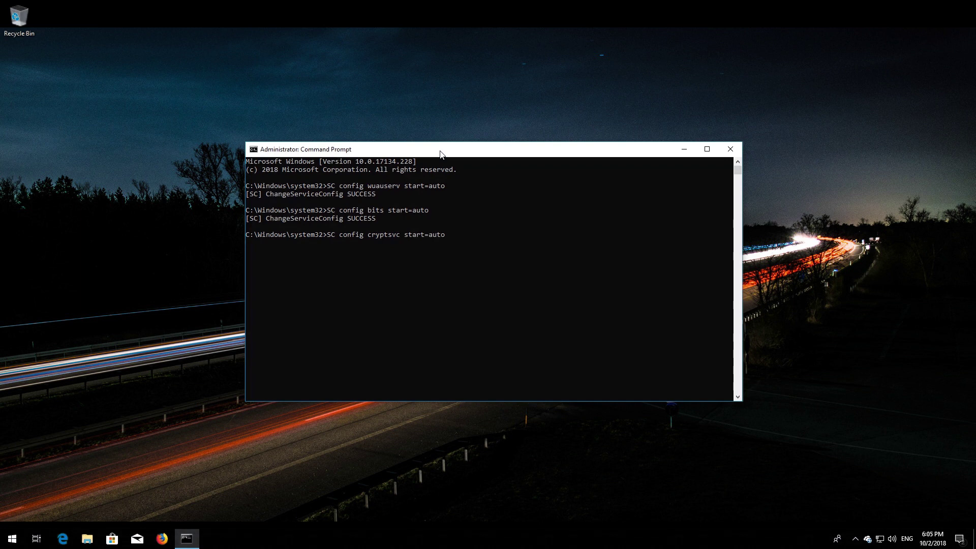
{"action": "key", "text": "Return"}
{"action": "type", "text": "SC"}
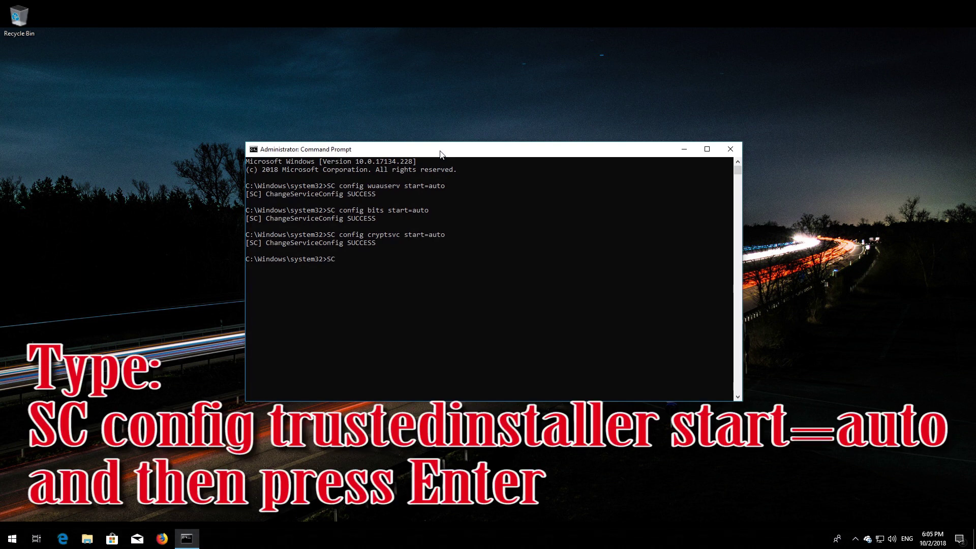
{"action": "type", "text": " config trustedinstaller start"}
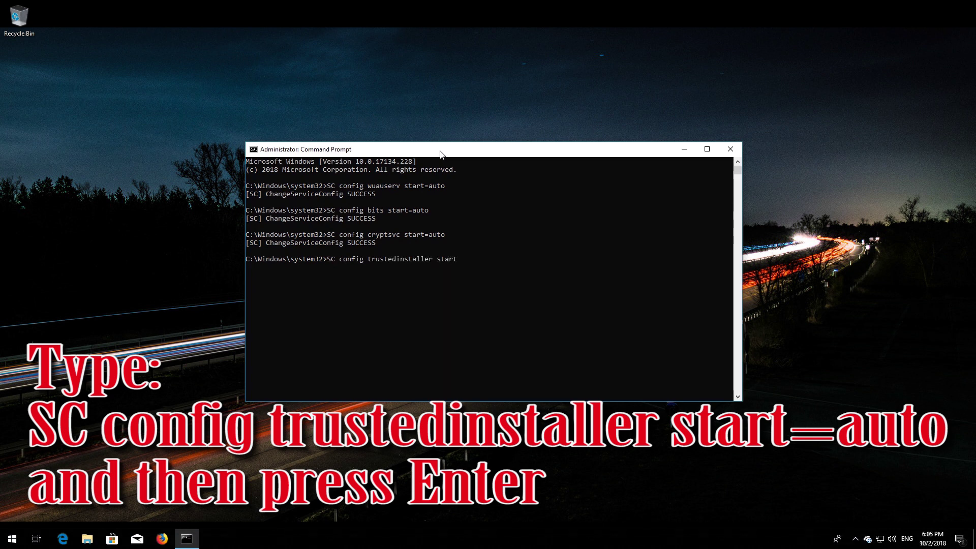
{"action": "type", "text": "=auto"}
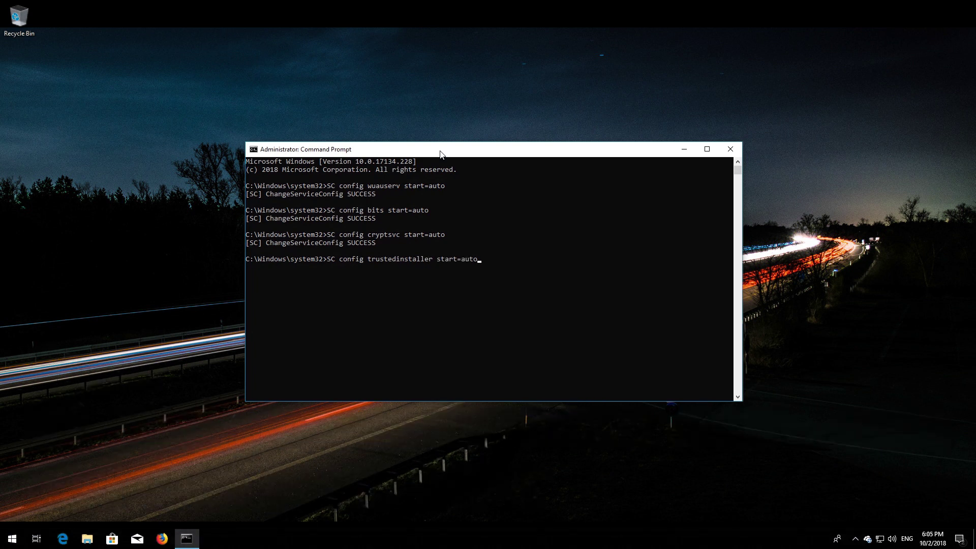
{"action": "key", "text": "Return"}
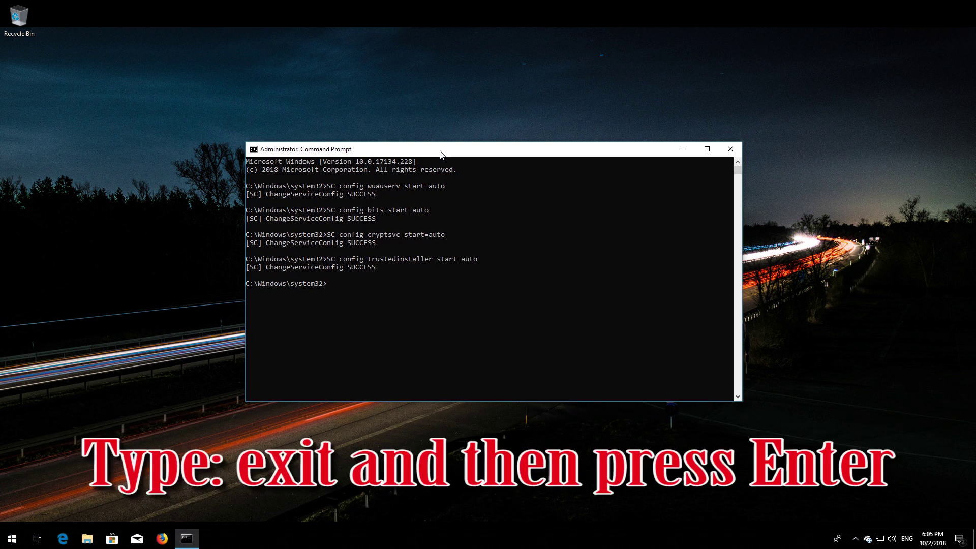
- Exit the command prompt and restart the computer
{"action": "type", "text": "exit"}
{"action": "key", "text": "Return"}
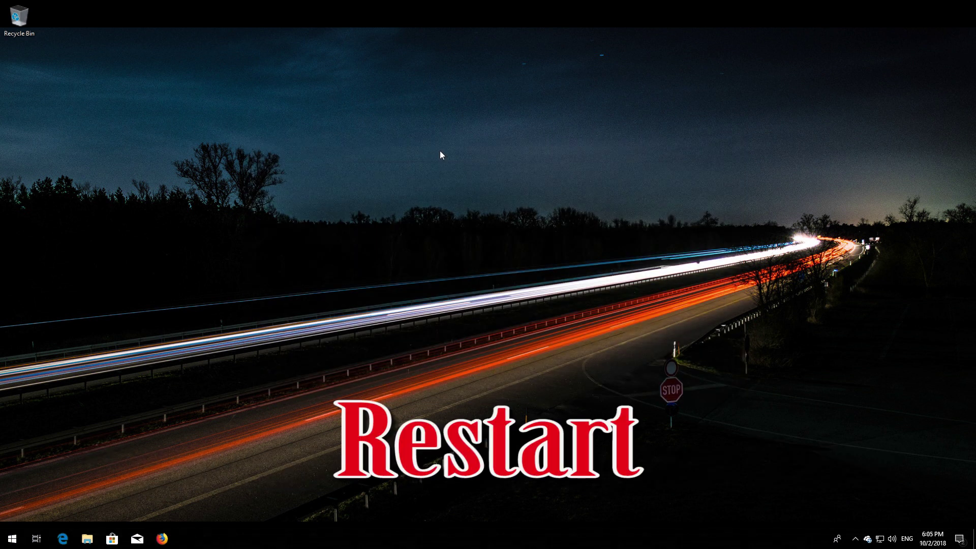
{"action": "key", "text": "super"}
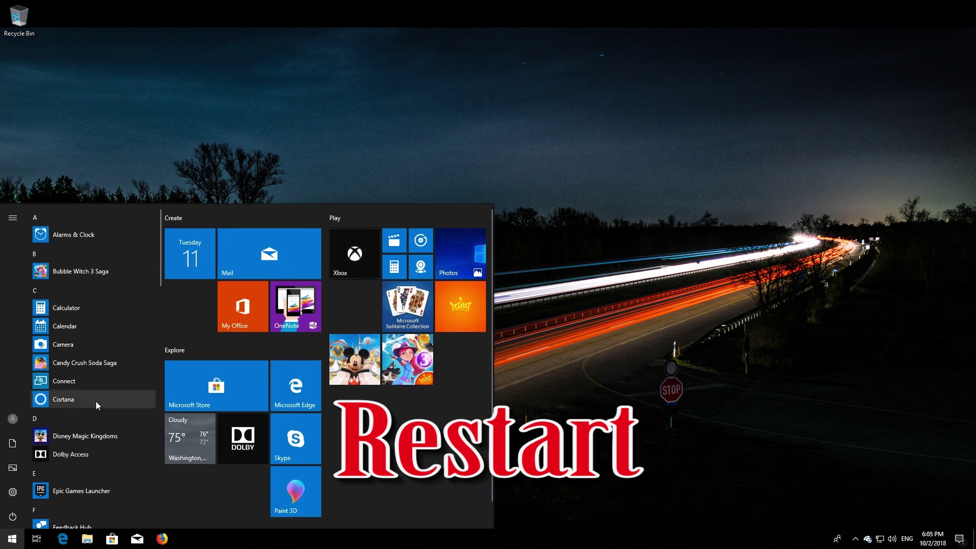
{"action": "left_click", "coordinate": [6, 518]}
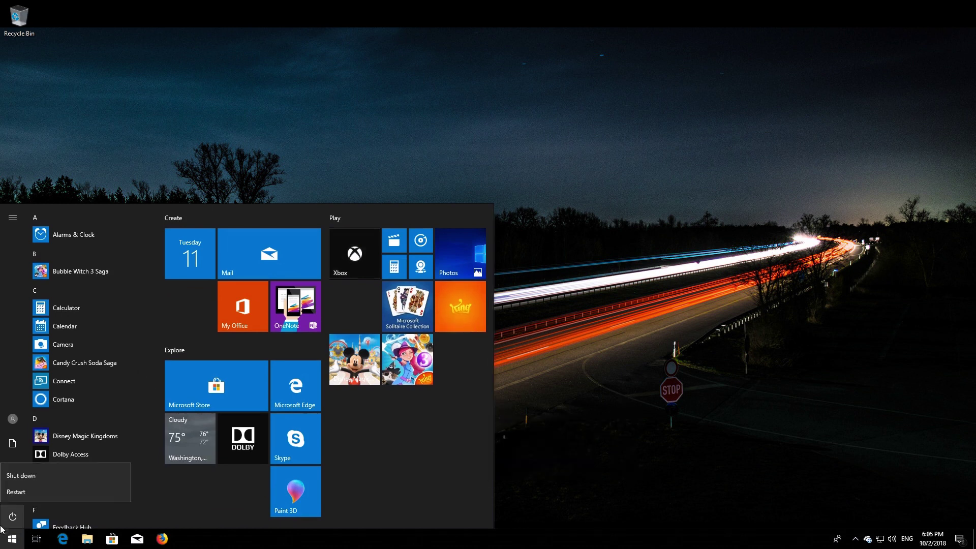
{"action": "left_click", "coordinate": [17, 494]}
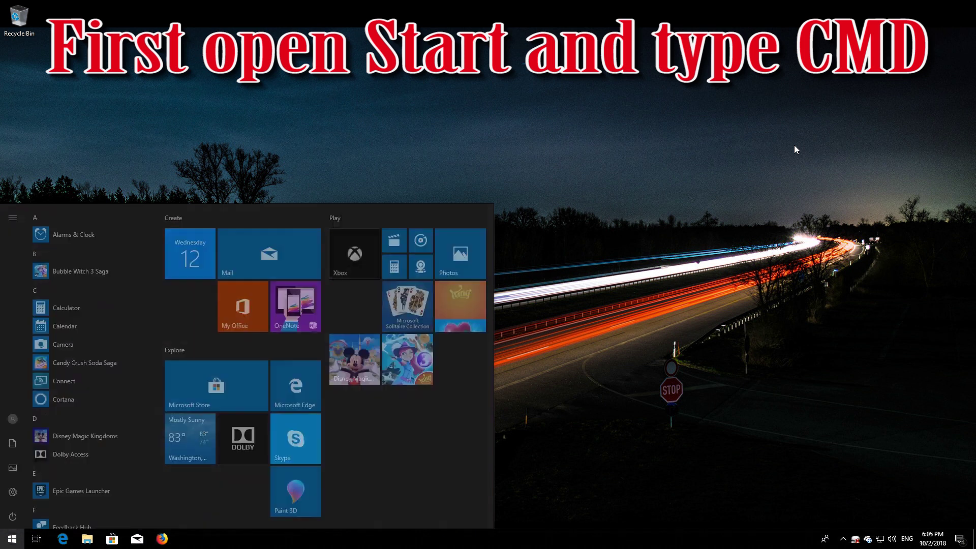
- Search for cmd, run Command Prompt as administrator with elevation approved, and move its window towards the middle of the desktop
{"action": "type", "text": "cmd"}
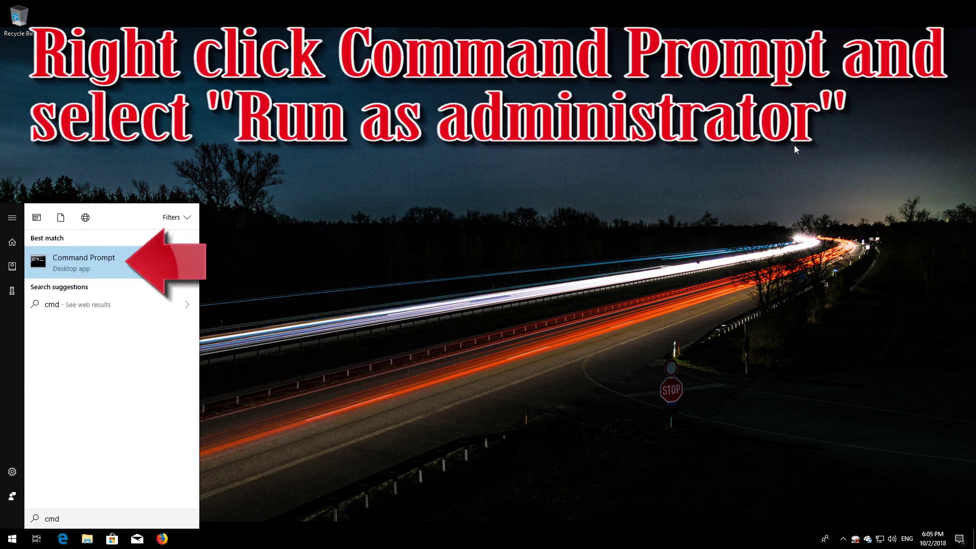
{"action": "right_click", "coordinate": [101, 261]}
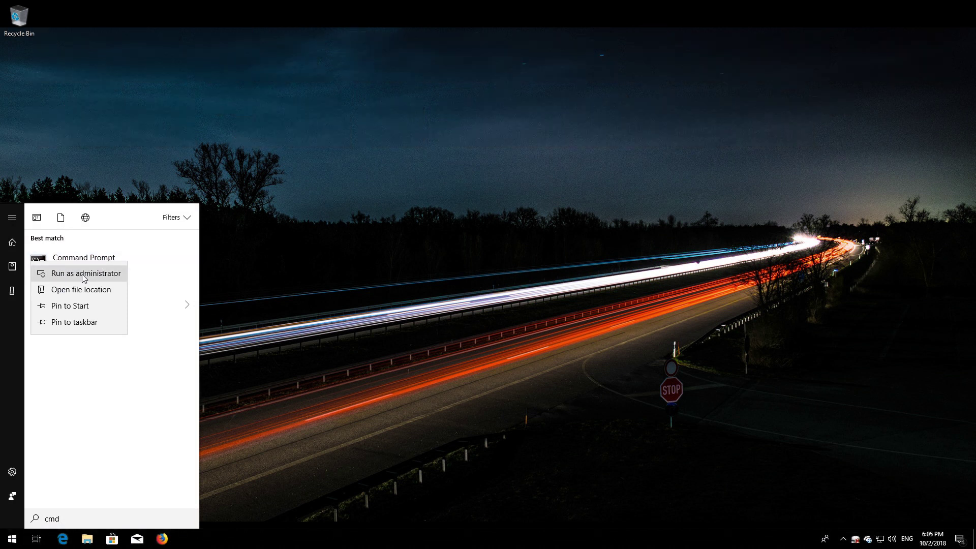
{"action": "left_click", "coordinate": [83, 275]}
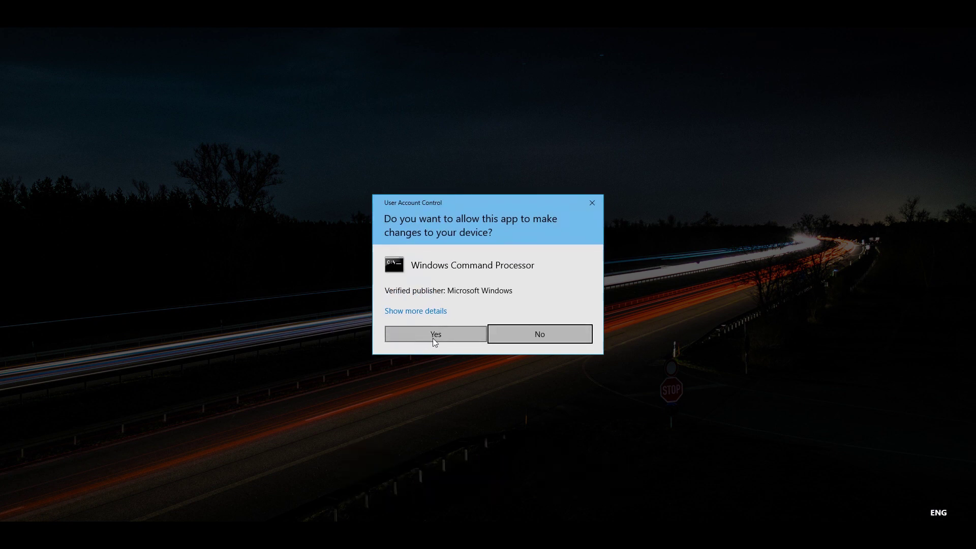
{"action": "left_click", "coordinate": [435, 334]}
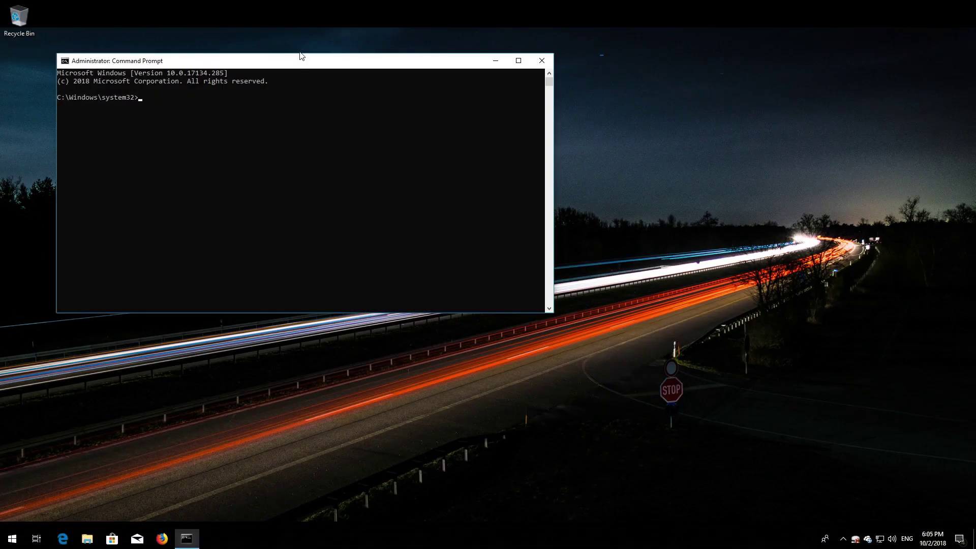
{"action": "left_click_drag", "start_coordinate": [298, 61], "coordinate": [560, 132]}
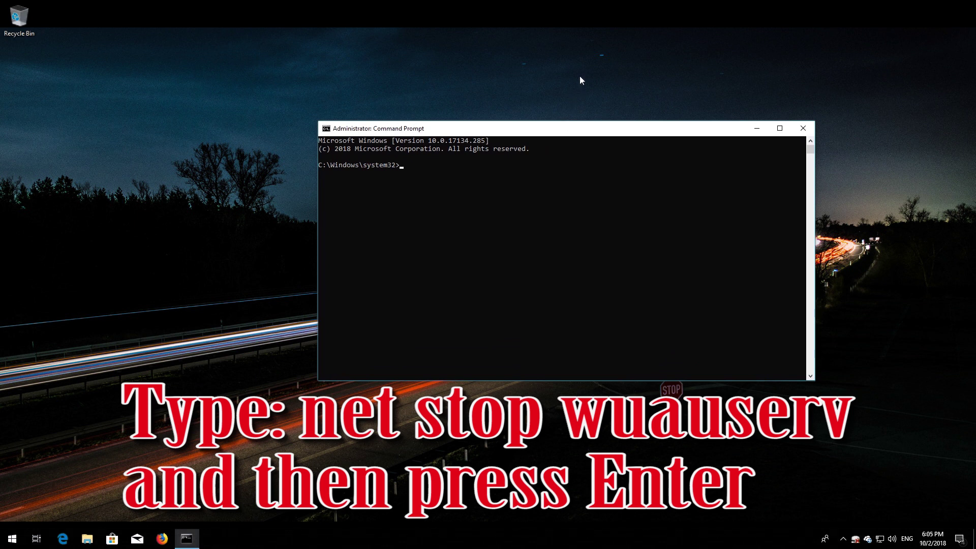
- Stop the wuauserv and cryptSVC services with net stop commands
{"action": "type", "text": "net stop wuauserv"}
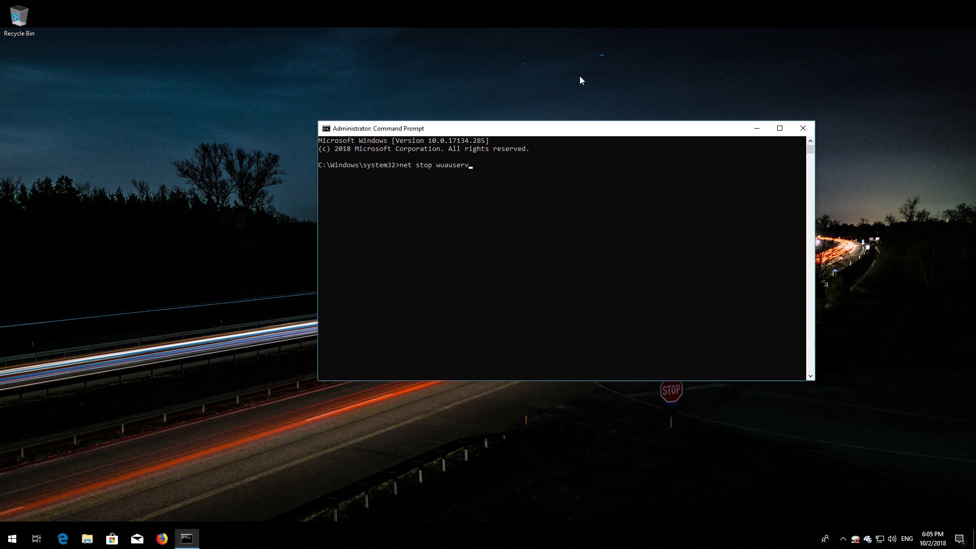
{"action": "key", "text": "Return"}
{"action": "type", "text": "net stop"}
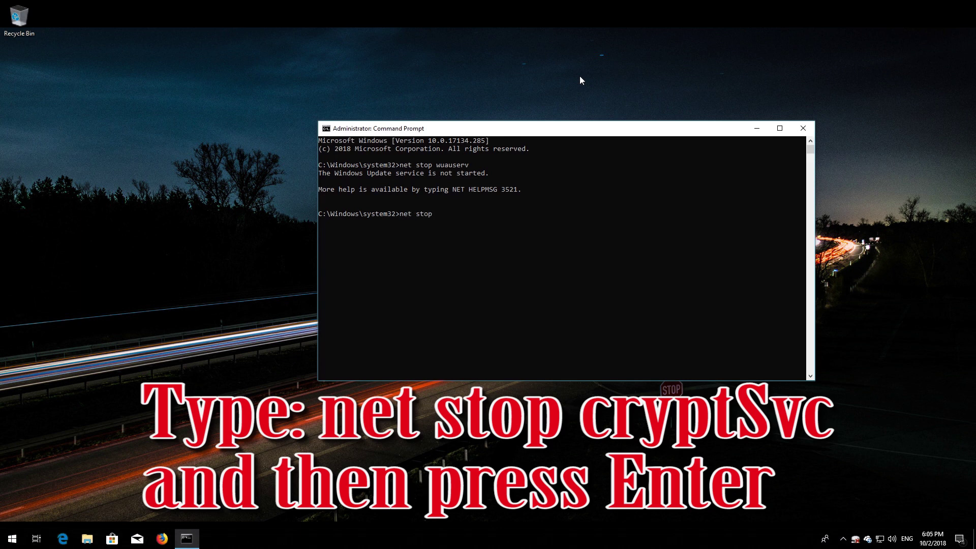
{"action": "type", "text": " cryptSVC"}
{"action": "key", "text": "Return"}
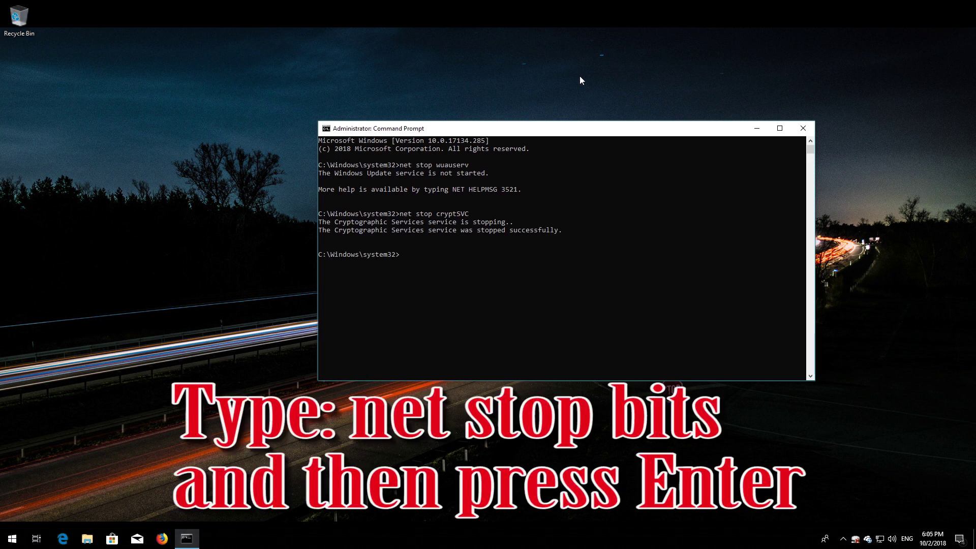
- Stop the bits and msiserver services with net stop commands
{"action": "type", "text": "net stop bits"}
{"action": "key", "text": "Return"}
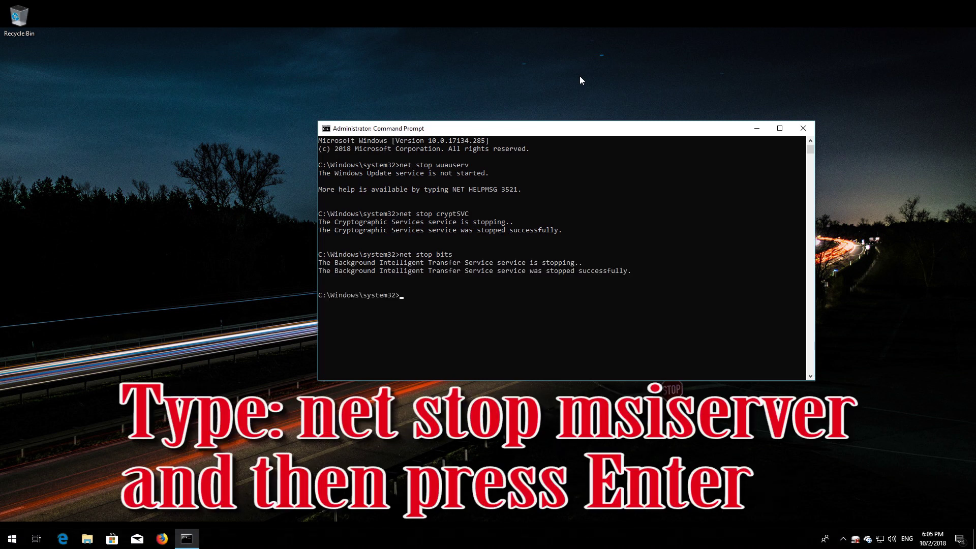
{"action": "type", "text": "net stop msiserver"}
{"action": "key", "text": "Return"}
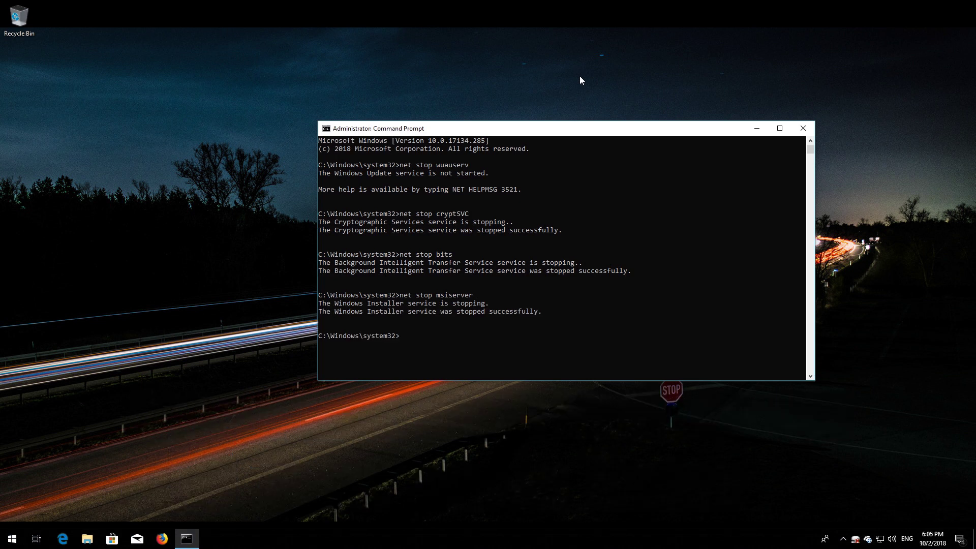
- Rename the folder C:\Windows\SoftwareDistribution to SoftwareDistribution.old with the ren command
{"action": "type", "text": "ren"}
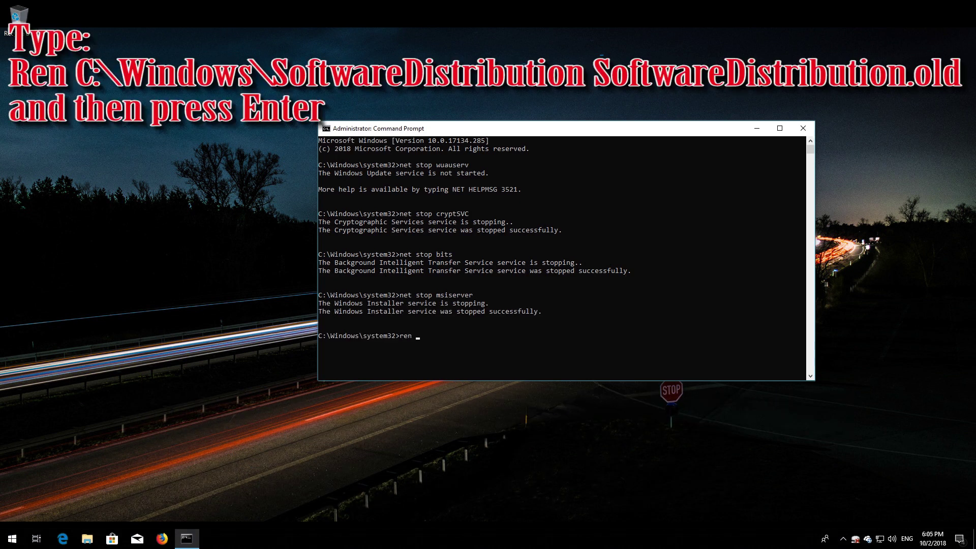
{"action": "type", "text": " C:\\Windows\\SoftwareDistribution Software"}
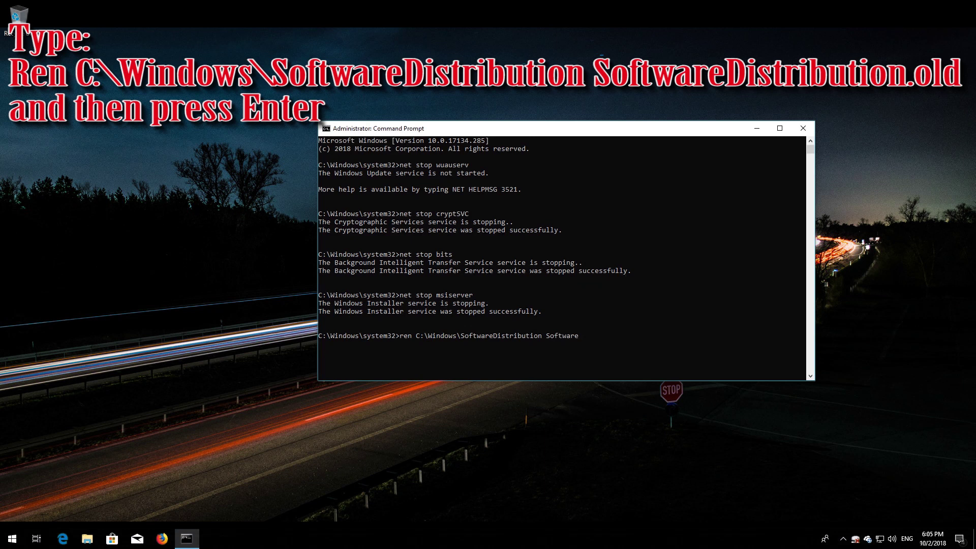
{"action": "type", "text": "Distri"}
{"action": "type", "text": "bution.old"}
{"action": "key", "text": "Return"}
- Rename the folder C:\Windows\System32\catroot2 to catroot2.old with the ren command
{"action": "type", "text": "ren"}
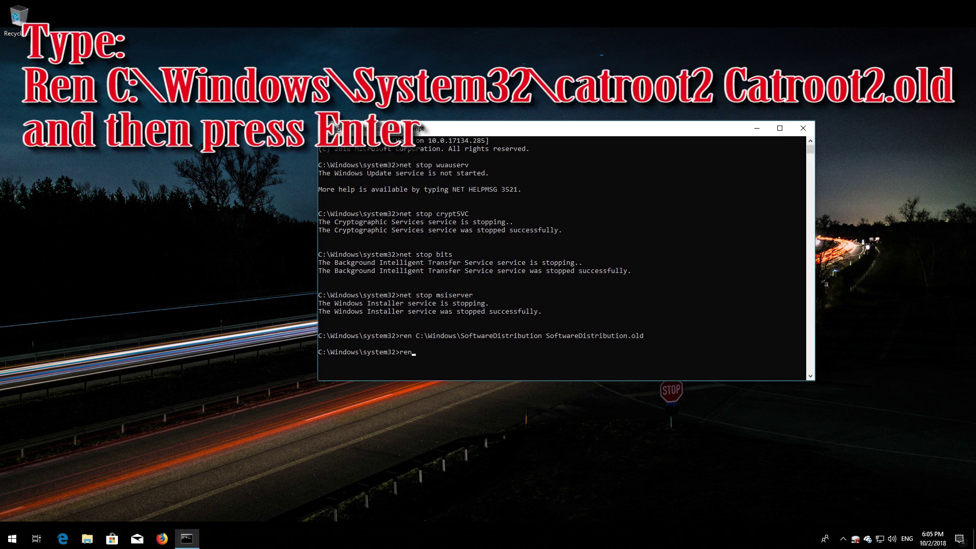
{"action": "type", "text": " C:\\Windows\\System32\\catroot2 catroot"}
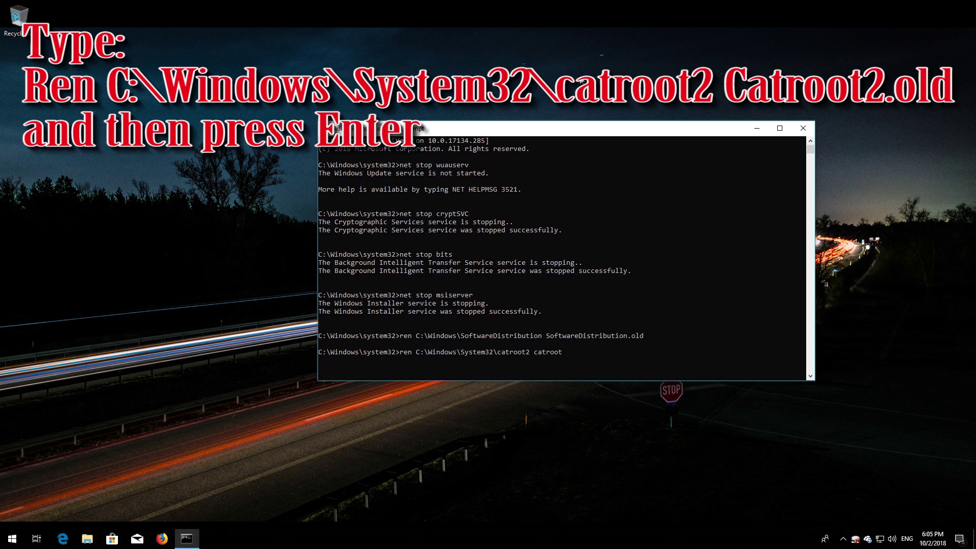
{"action": "type", "text": "2.old"}
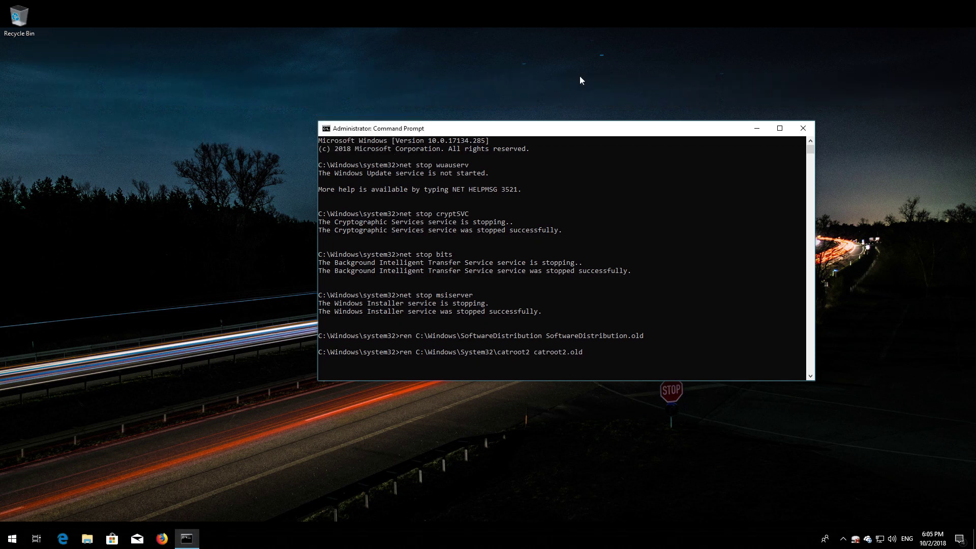
{"action": "key", "text": "Return"}
- Start the wuauserv and cryptSVC services again with net start commands
{"action": "type", "text": "nest start wuauserv"}
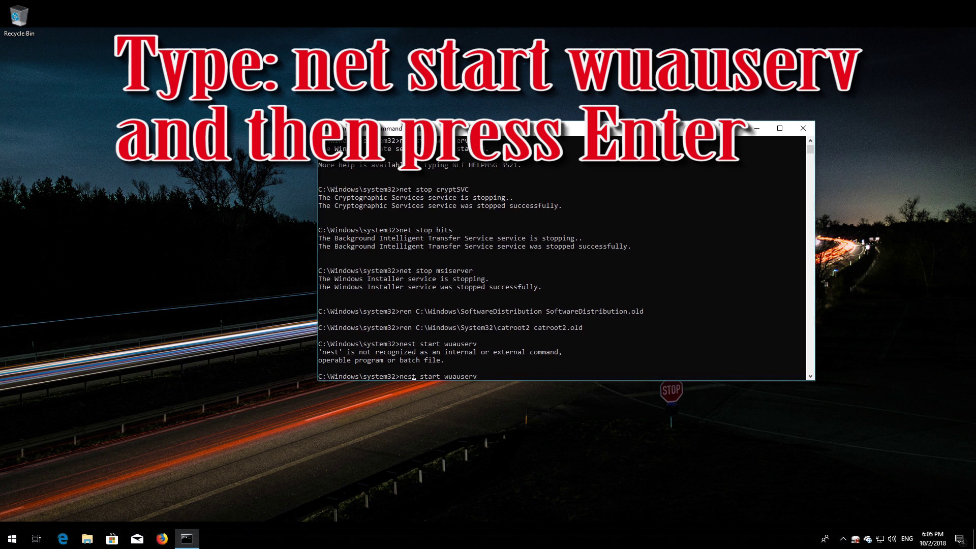
{"action": "key", "text": "BackSpace"}
{"action": "key", "text": "Return"}
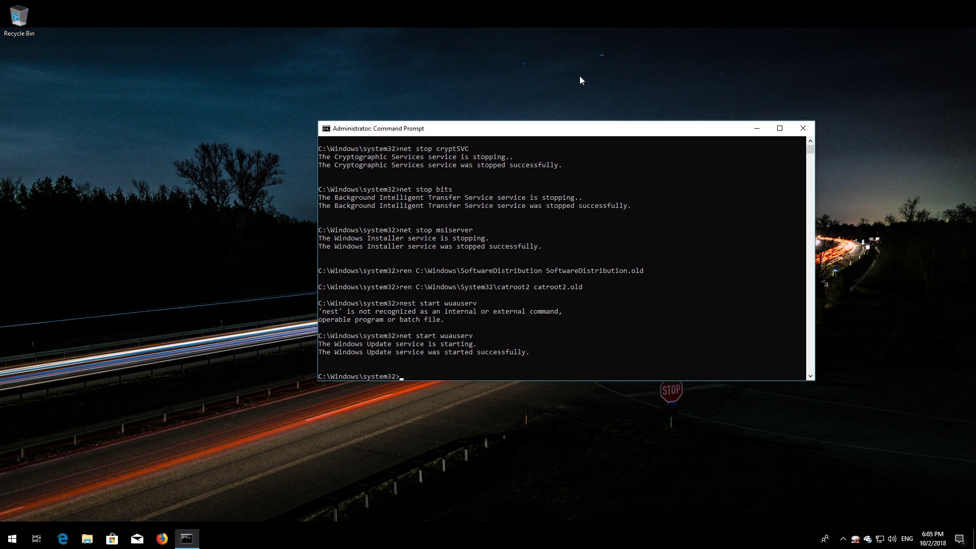
{"action": "type", "text": "net start"}
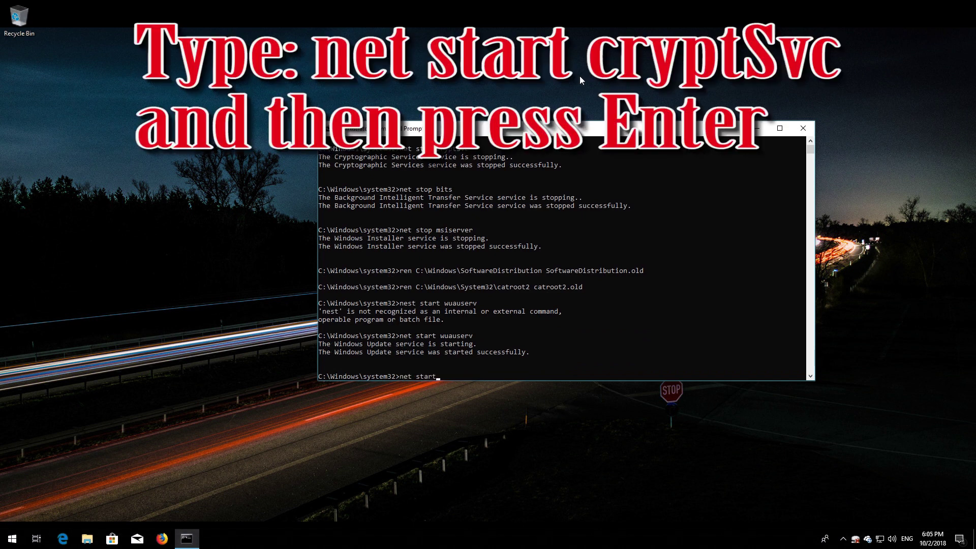
{"action": "type", "text": " cryptSVC"}
{"action": "key", "text": "Return"}
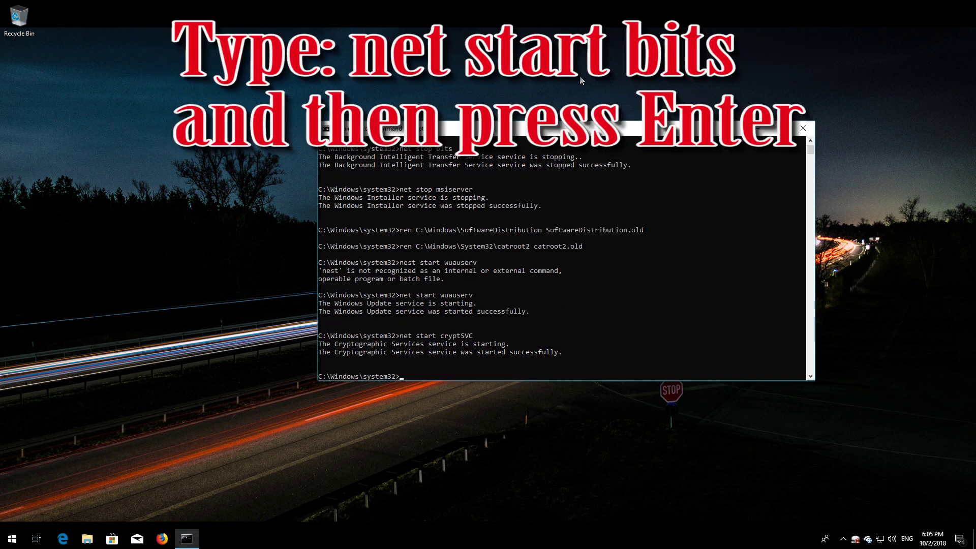
- Start the bits and msiserver services with net start commands, and exit the Command Prompt
{"action": "type", "text": "net start bits"}
{"action": "key", "text": "Return"}
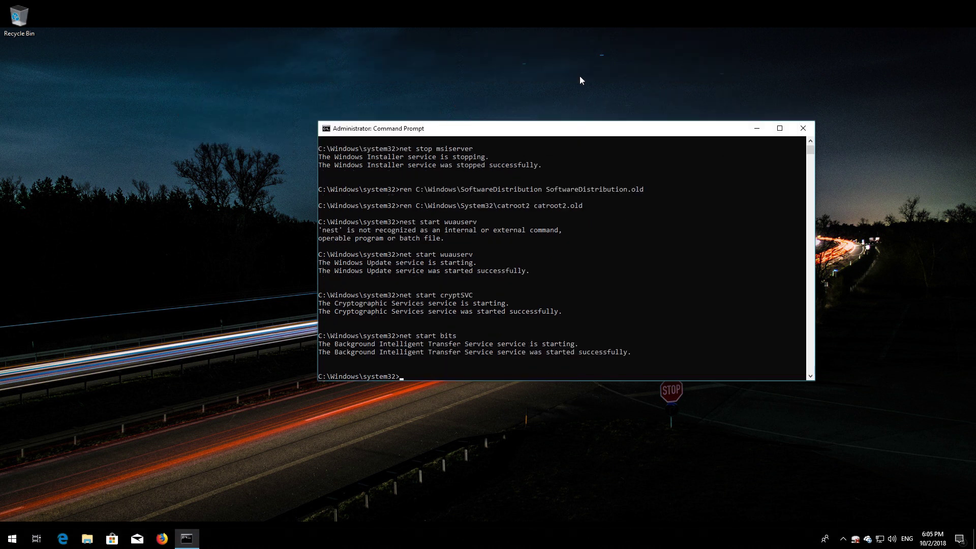
{"action": "type", "text": "net star"}
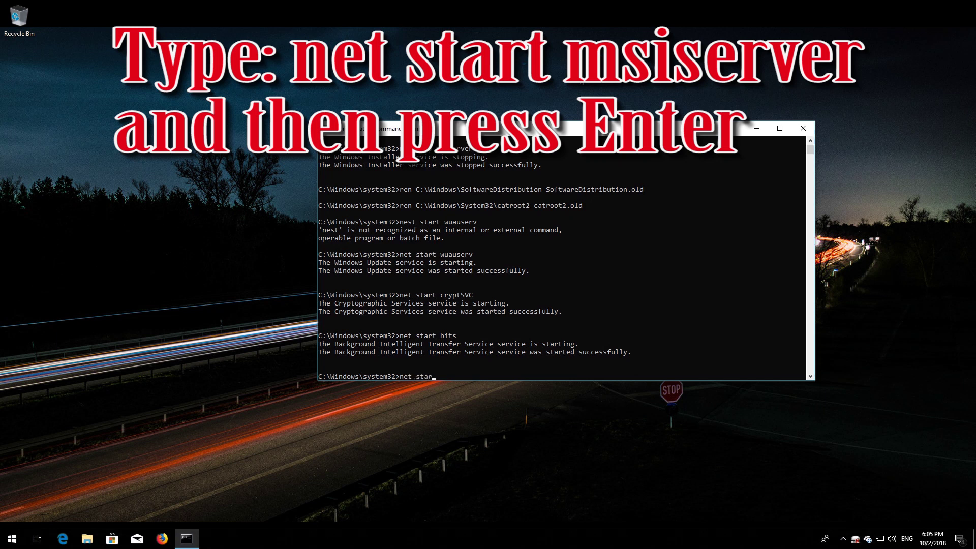
{"action": "type", "text": "t msiserver"}
{"action": "key", "text": "Return"}
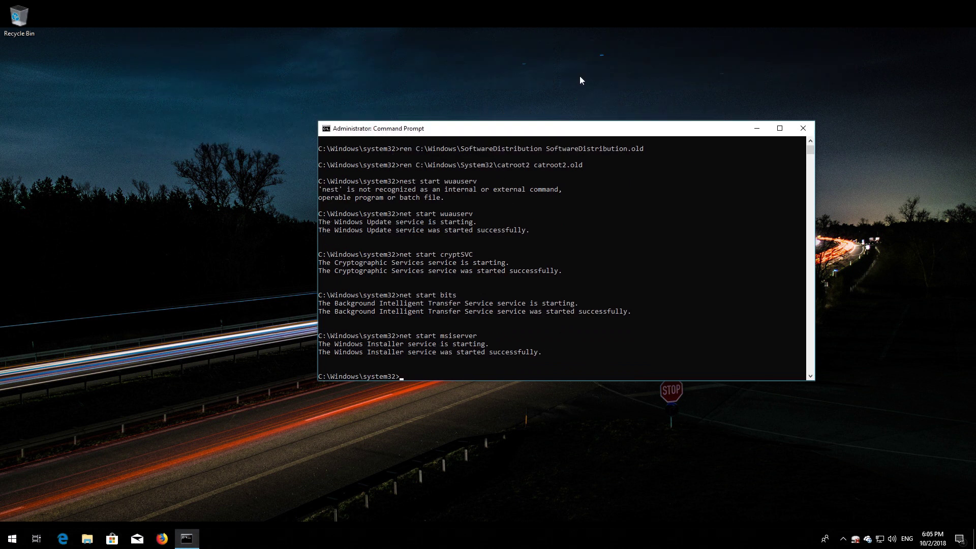
{"action": "type", "text": "exit"}
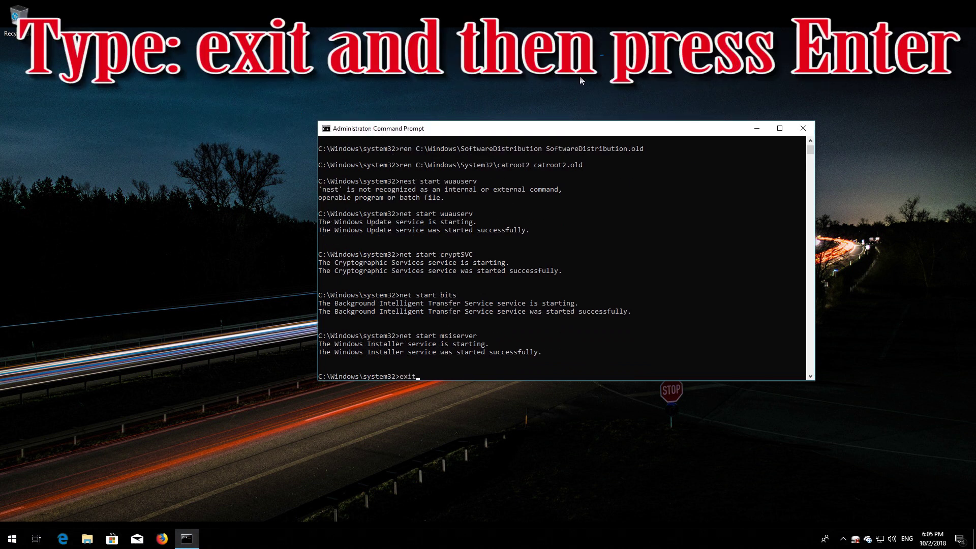
{"action": "key", "text": "Return"}
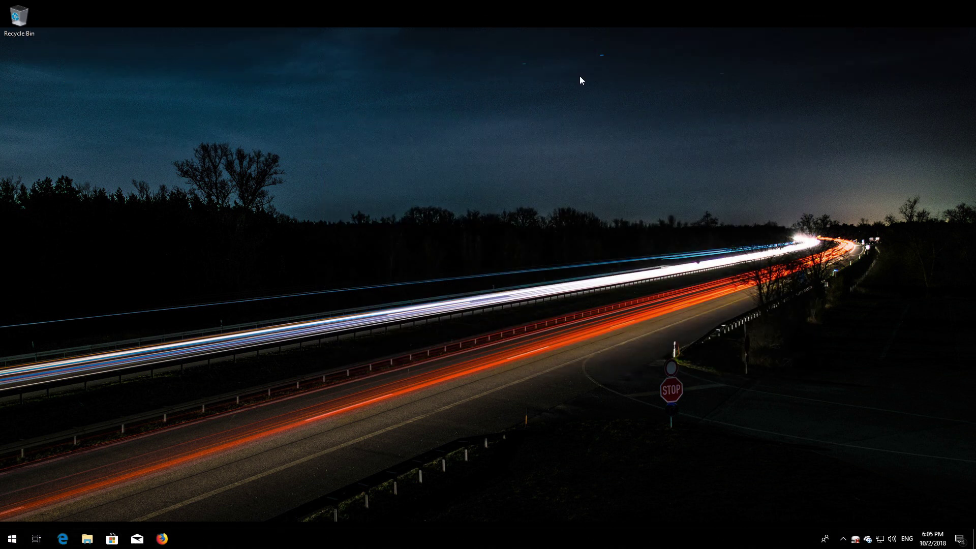
- Search for PowerShell and run Windows PowerShell as administrator, allowing it to make changes to the device
{"action": "key", "text": "super"}
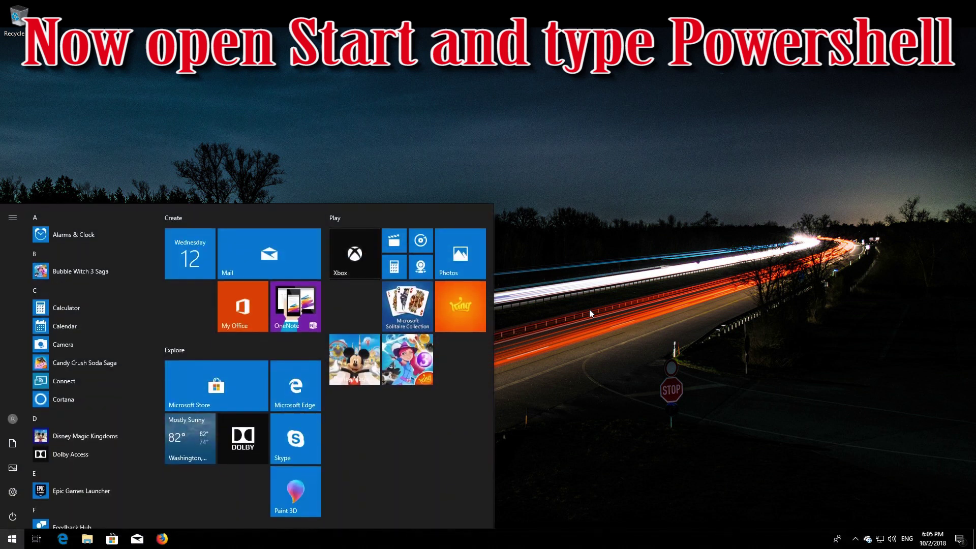
{"action": "type", "text": "powershell"}
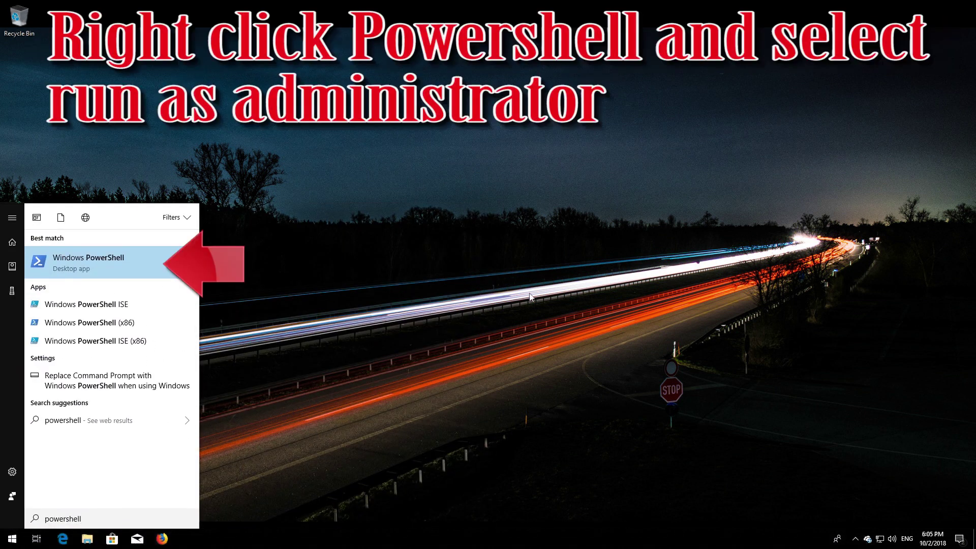
{"action": "right_click", "coordinate": [158, 268]}
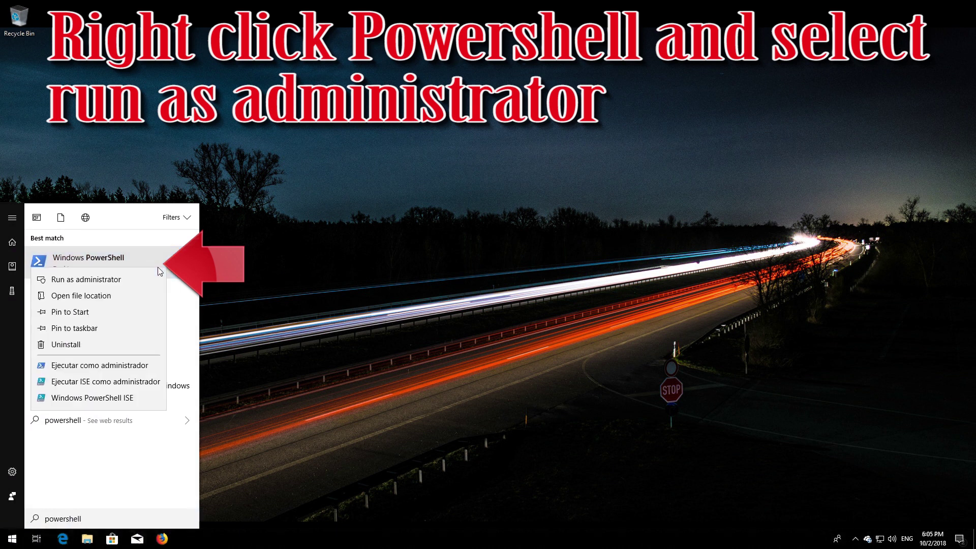
{"action": "left_click", "coordinate": [101, 277]}
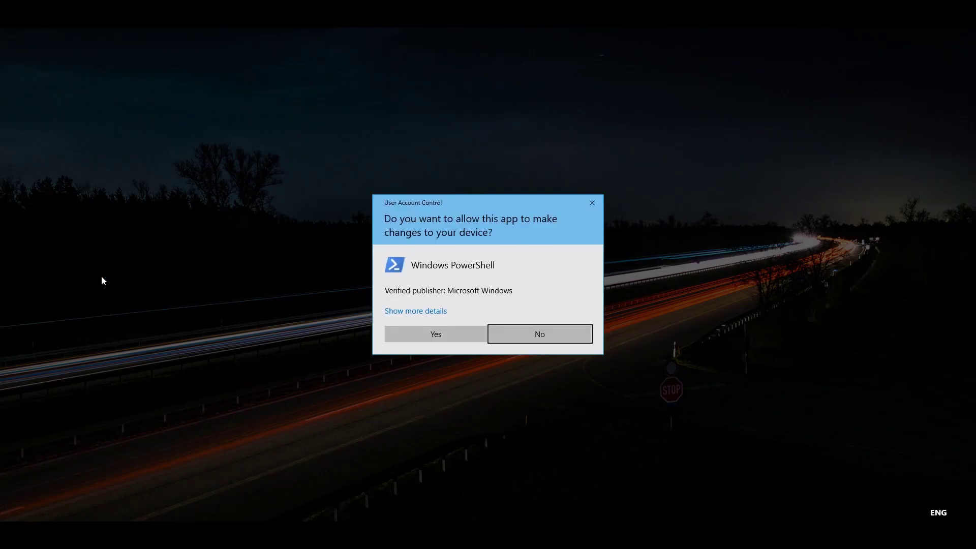
{"action": "left_click", "coordinate": [432, 334]}
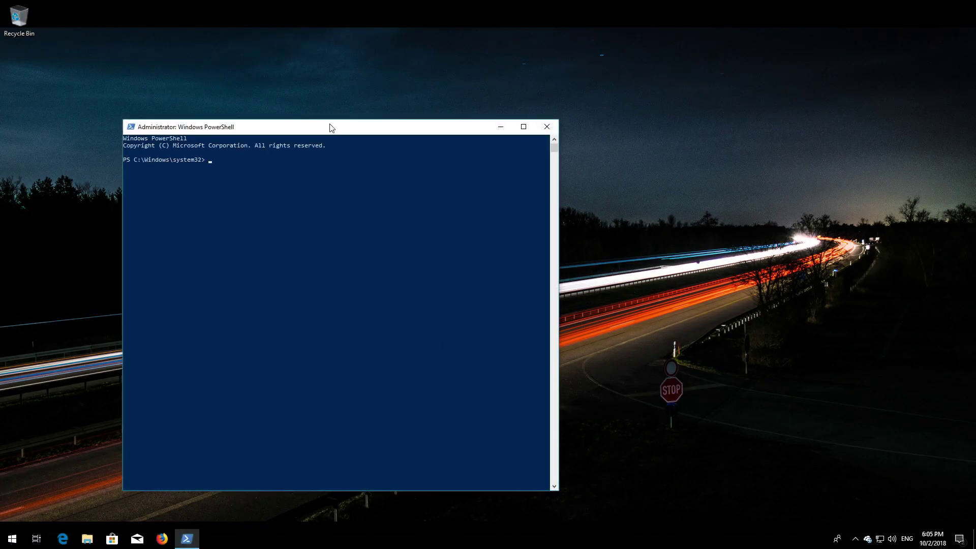
- Run wuauclt.exe /updatenow in PowerShell and exit the session
{"action": "left_click_drag", "start_coordinate": [330, 127], "coordinate": [492, 86]}
{"action": "type", "text": "w"}
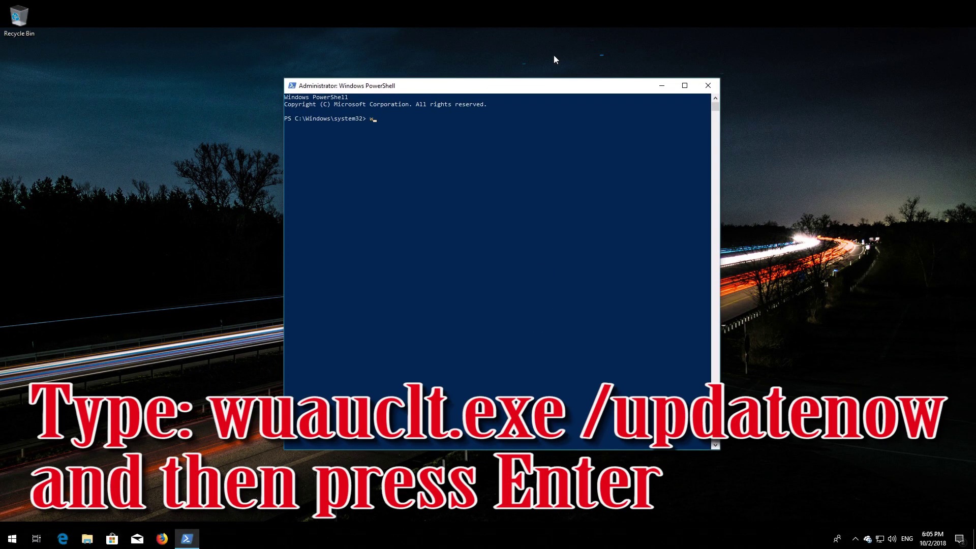
{"action": "type", "text": "uauclt.exe /updatenow"}
{"action": "key", "text": "Return"}
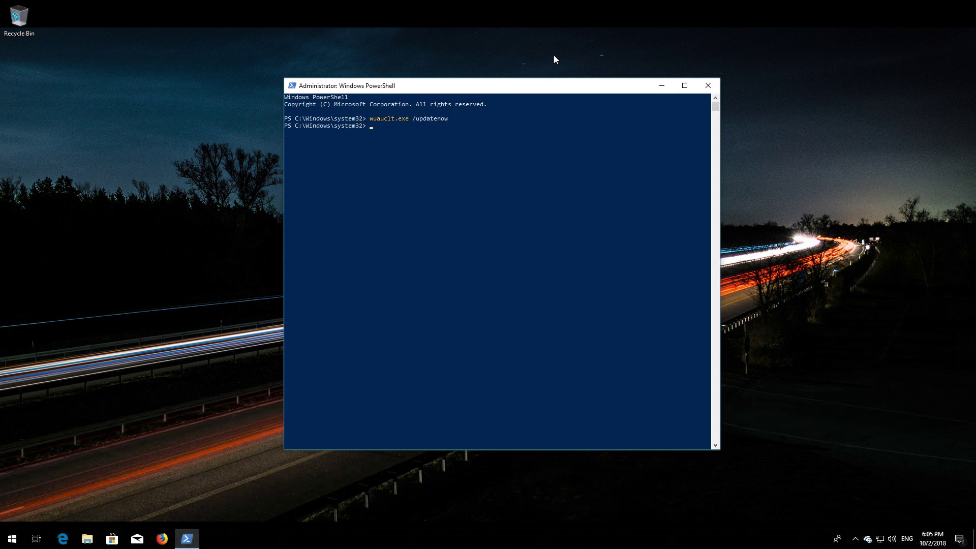
{"action": "type", "text": "exi"}
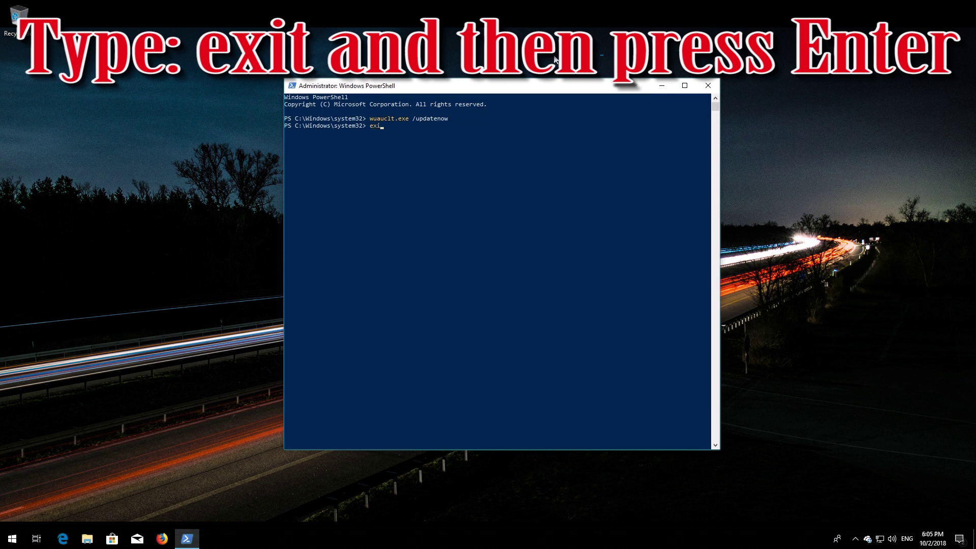
{"action": "type", "text": "t"}
{"action": "key", "text": "Return"}
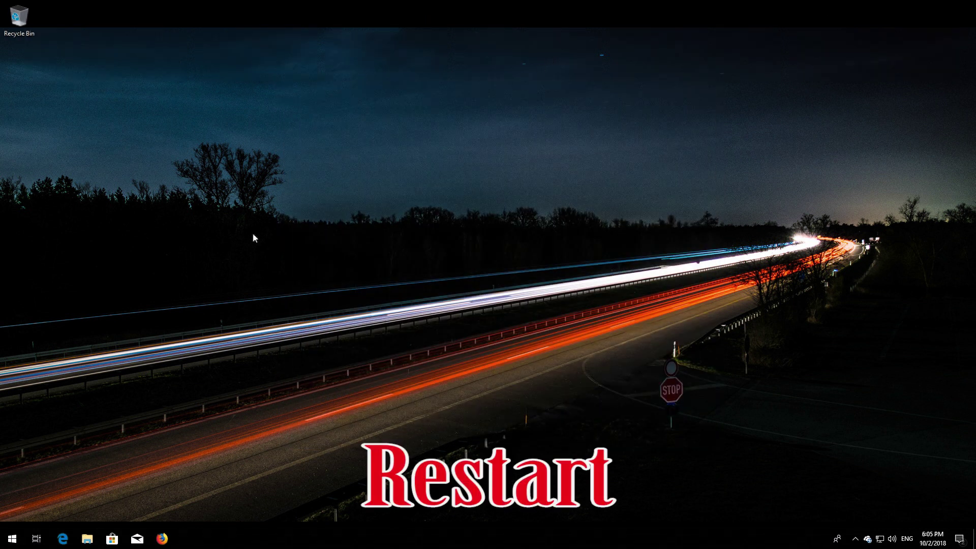
- Restart the computer
{"action": "left_click", "coordinate": [10, 538]}
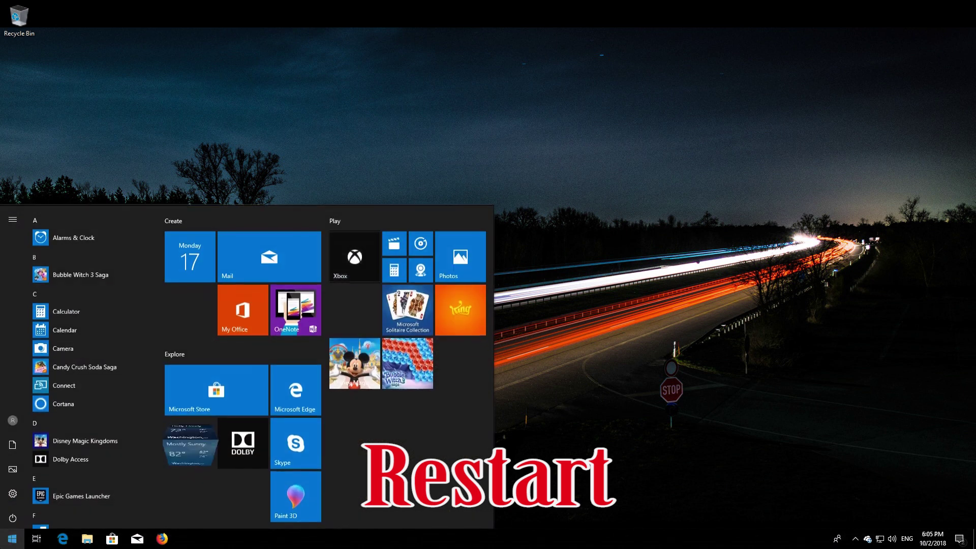
{"action": "left_click", "coordinate": [13, 516]}
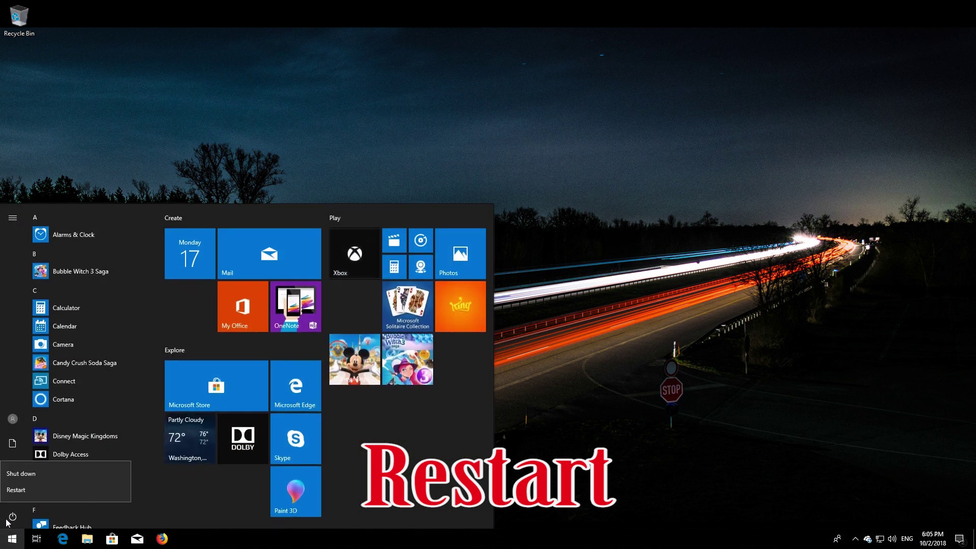
{"action": "left_click", "coordinate": [28, 486]}
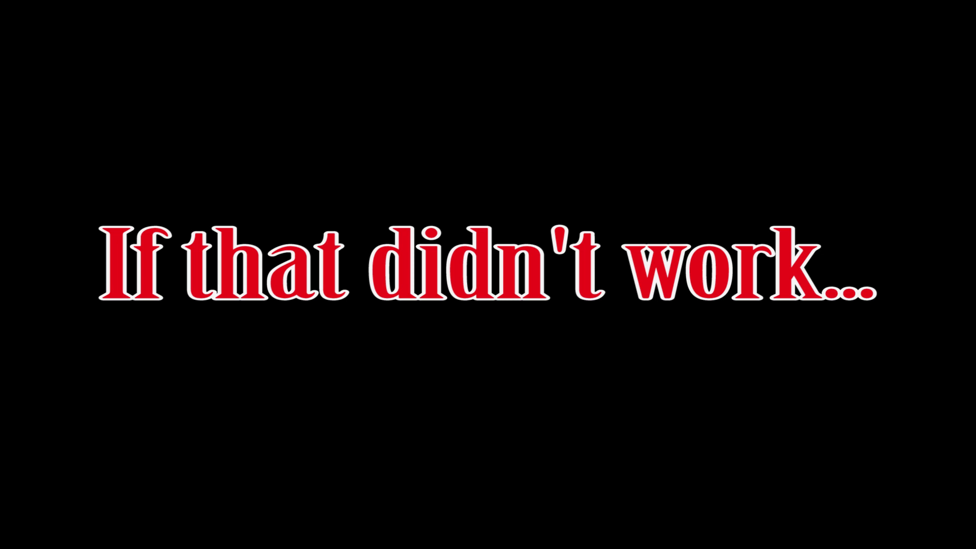
- Search for troubleshoot and open the Troubleshoot system settings
{"action": "key", "text": "super"}
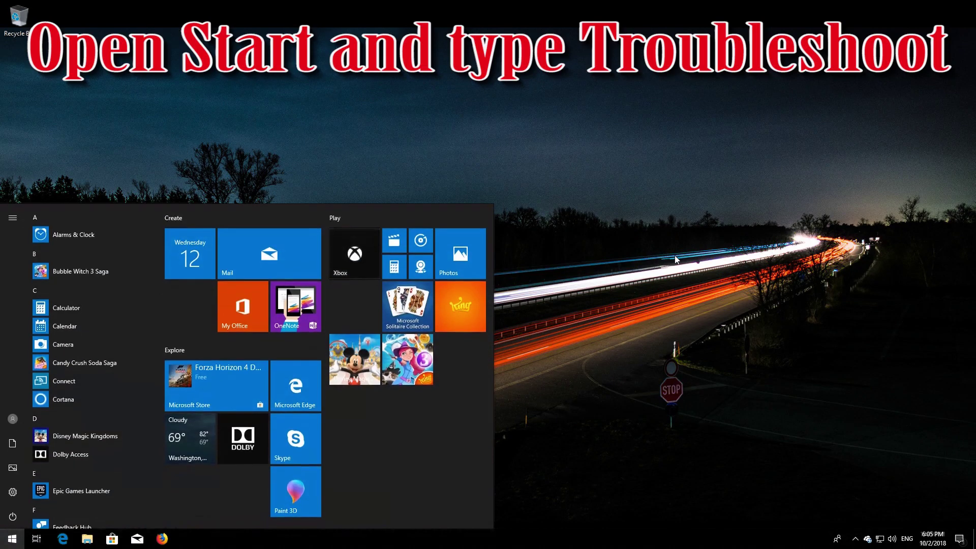
{"action": "type", "text": "troubles"}
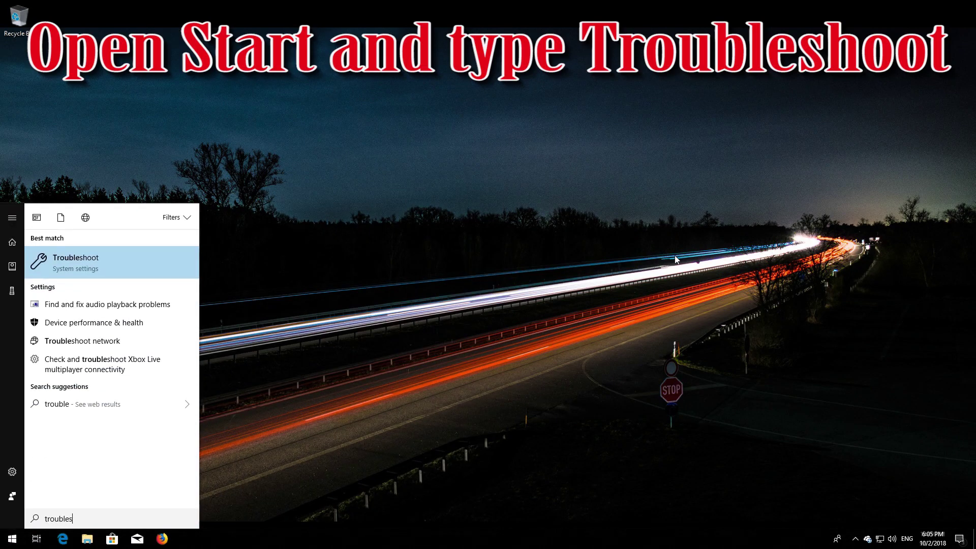
{"action": "type", "text": "hoot"}
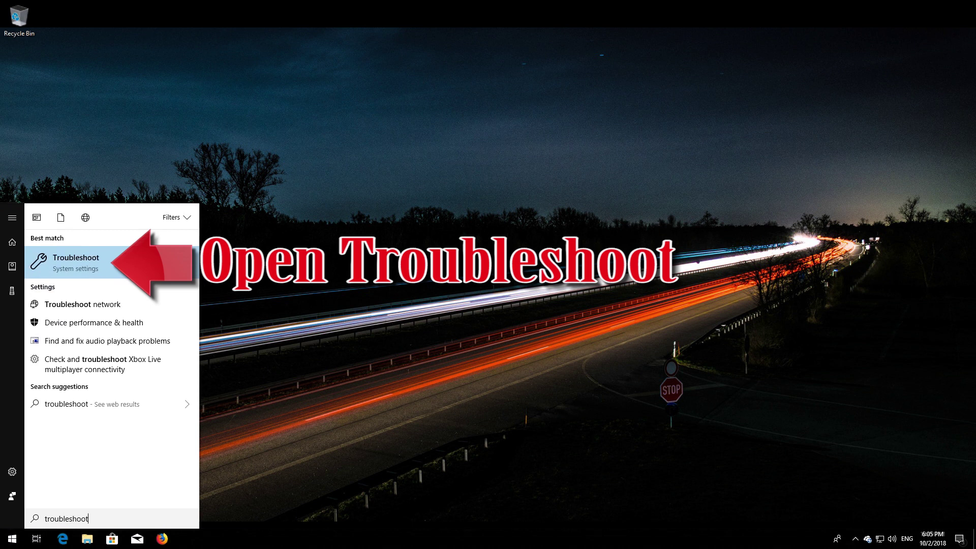
{"action": "left_click", "coordinate": [72, 261]}
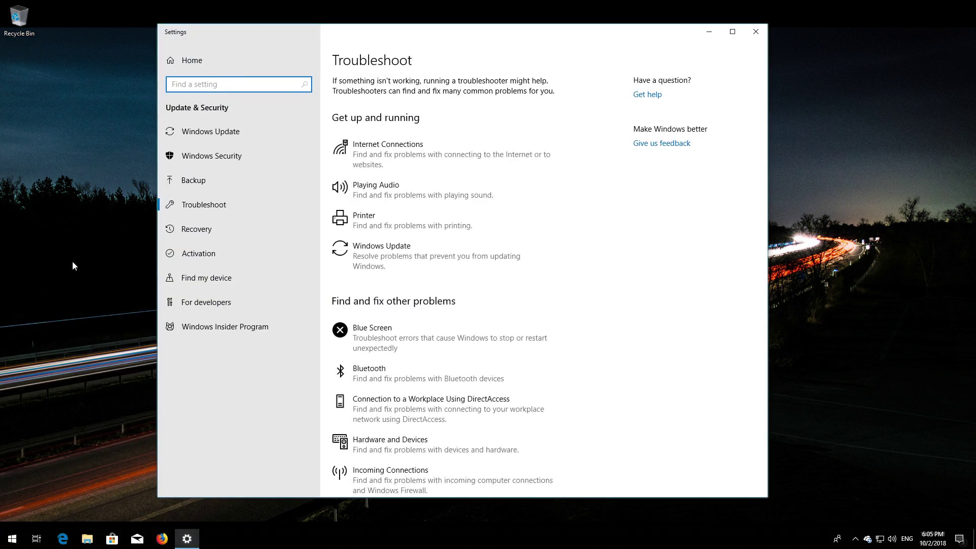
- Run the Windows Update troubleshooter, apply the fix for pending updates, and close the troubleshooter and Settings
{"action": "left_click", "coordinate": [412, 257]}
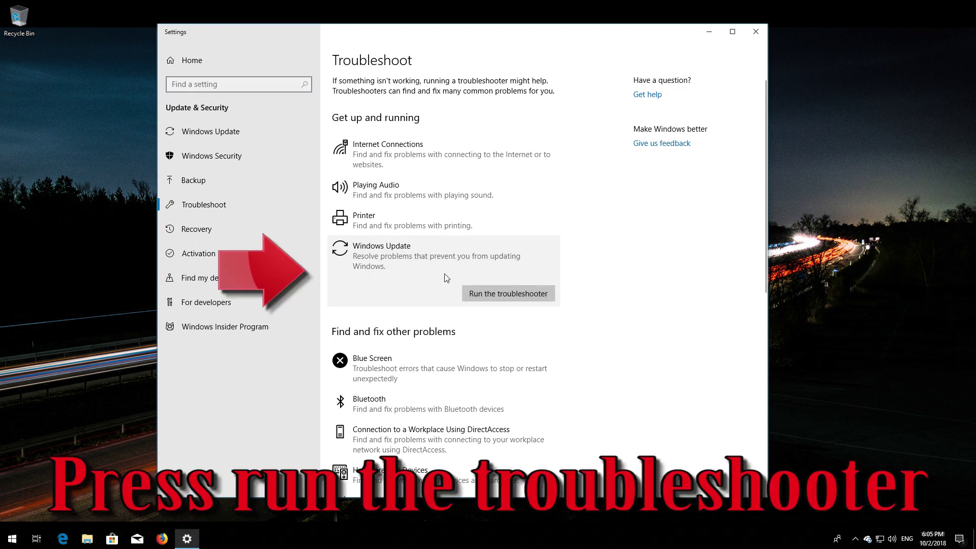
{"action": "left_click", "coordinate": [501, 297]}
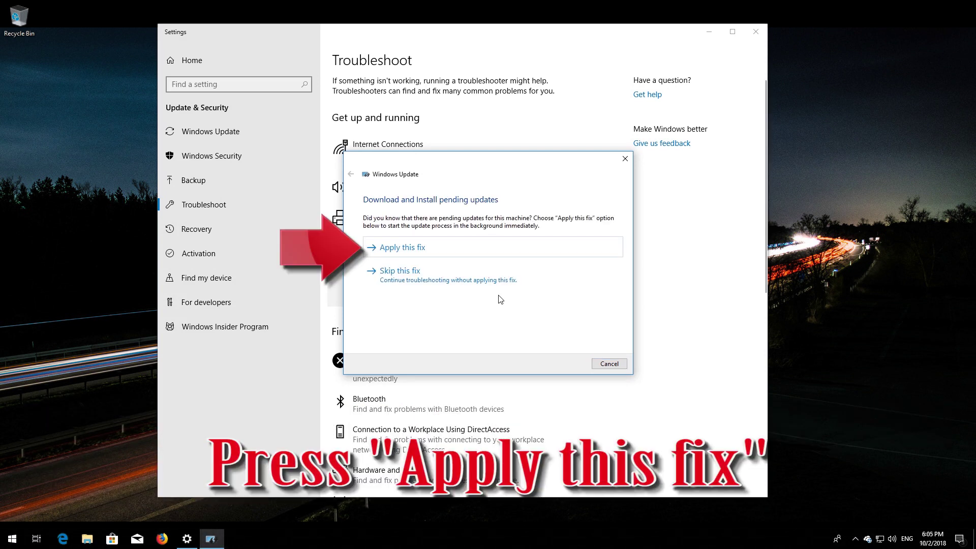
{"action": "left_click", "coordinate": [433, 250]}
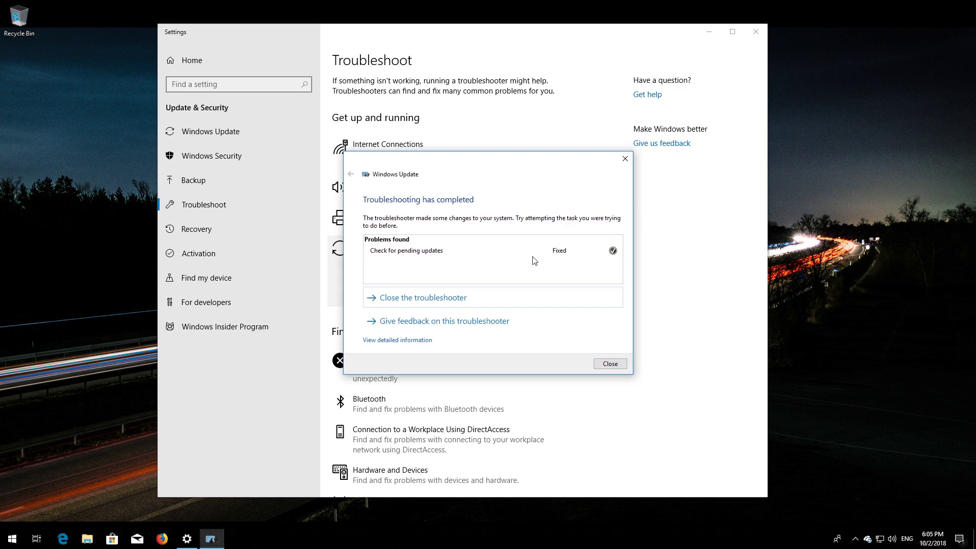
{"action": "left_click", "coordinate": [610, 364]}
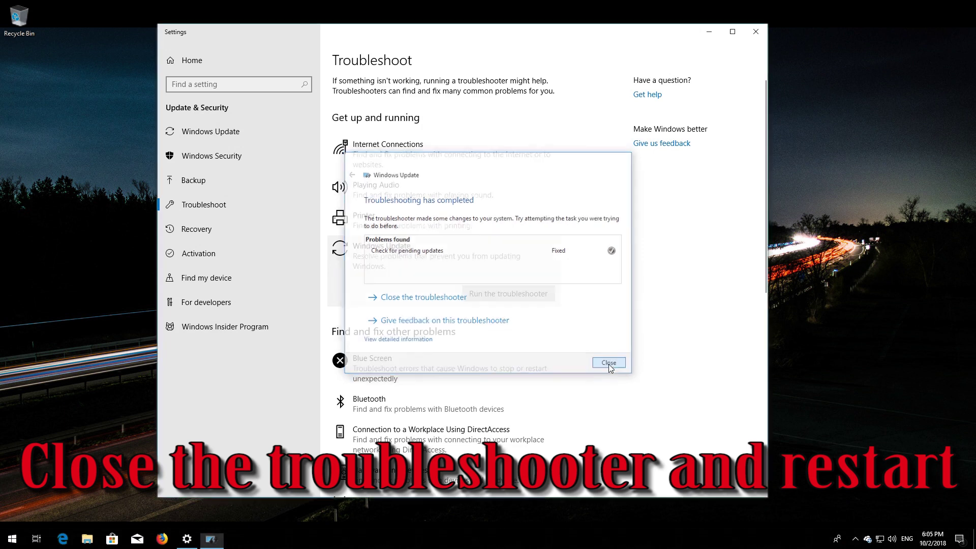
{"action": "left_click", "coordinate": [756, 32]}
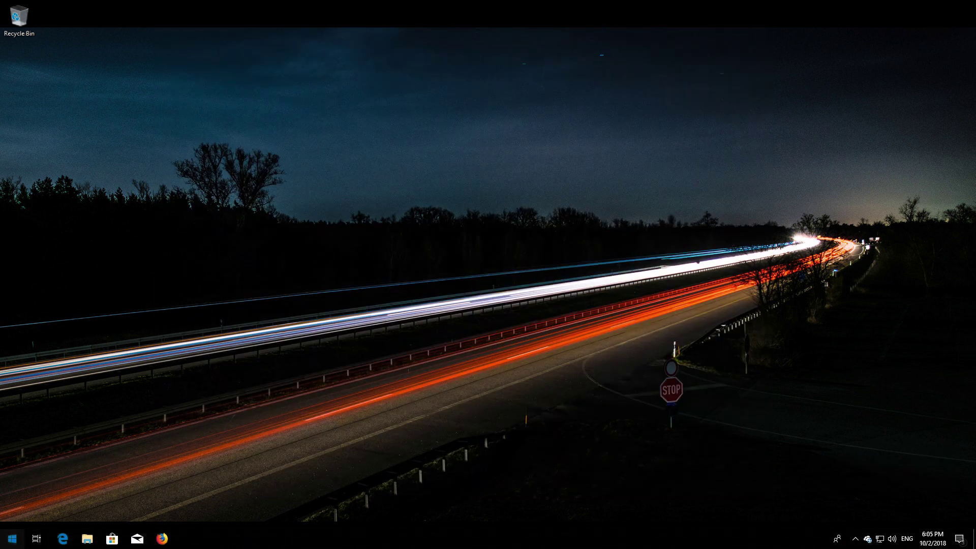
- Restart the computer after the troubleshooter's fix
{"action": "left_click", "coordinate": [13, 538]}
{"action": "left_click", "coordinate": [13, 518]}
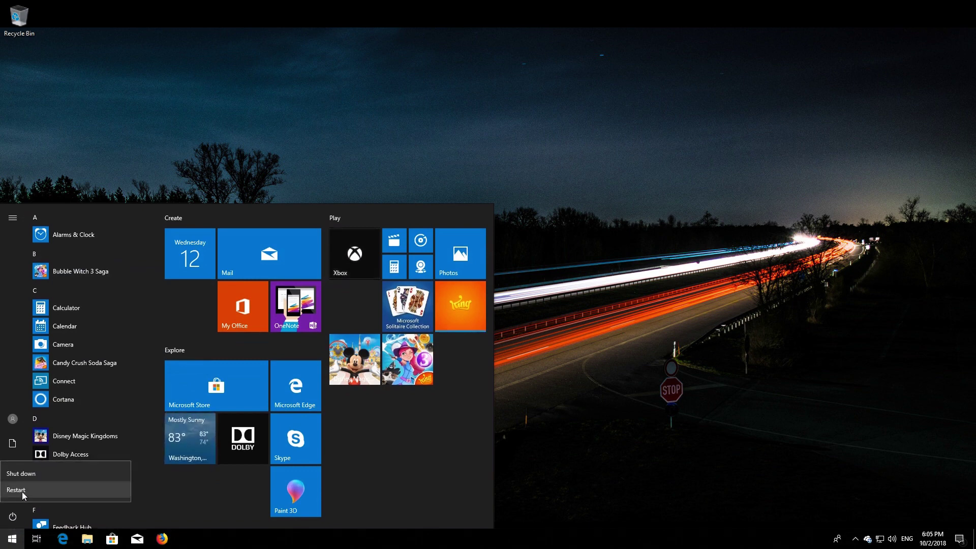
{"action": "left_click", "coordinate": [23, 492]}
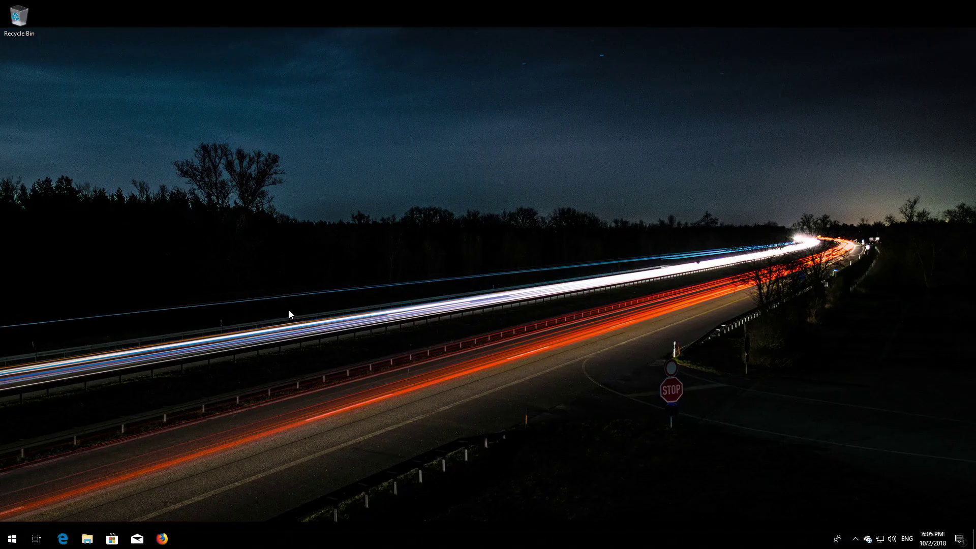
- Open the Recovery options settings and restart the PC immediately into Advanced startup
{"action": "key", "text": "super"}
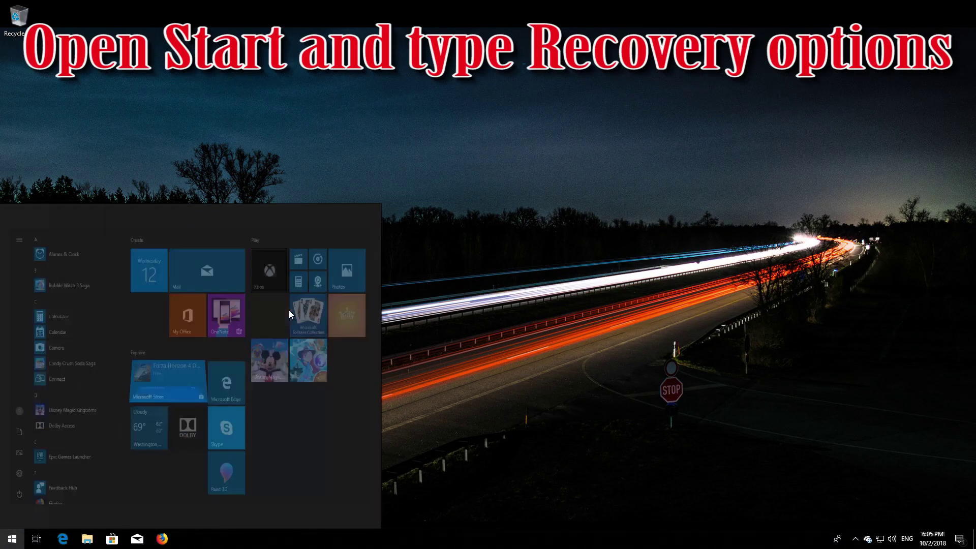
{"action": "type", "text": "recov"}
{"action": "type", "text": "option"}
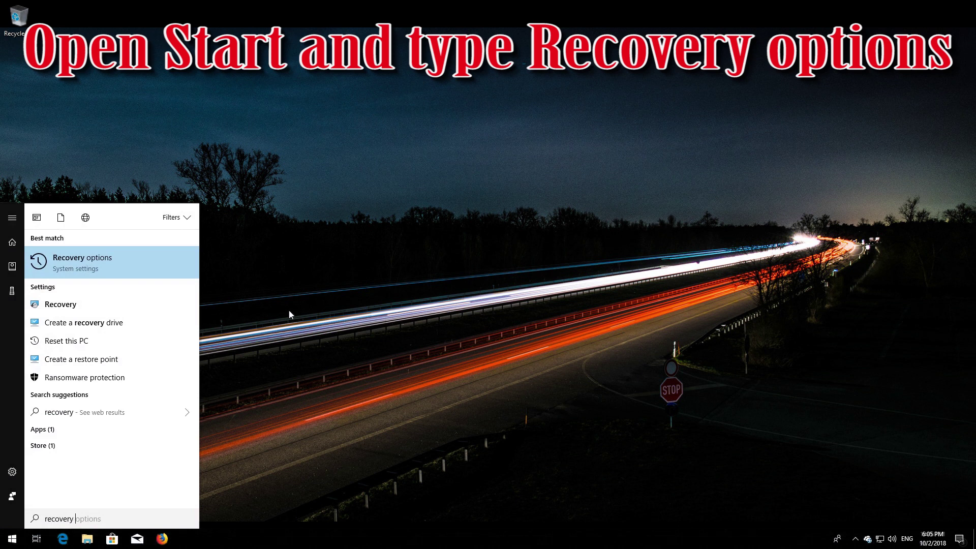
{"action": "type", "text": "s"}
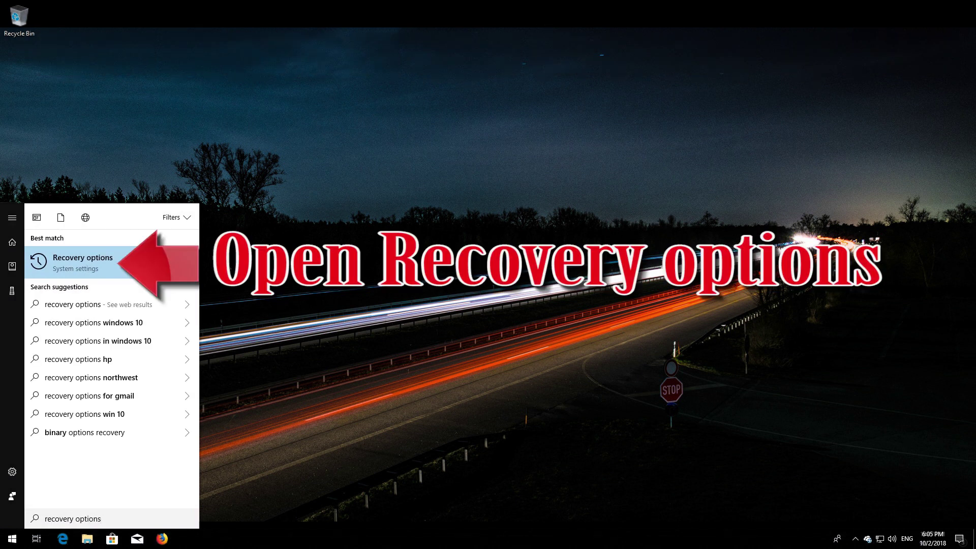
{"action": "left_click", "coordinate": [96, 263]}
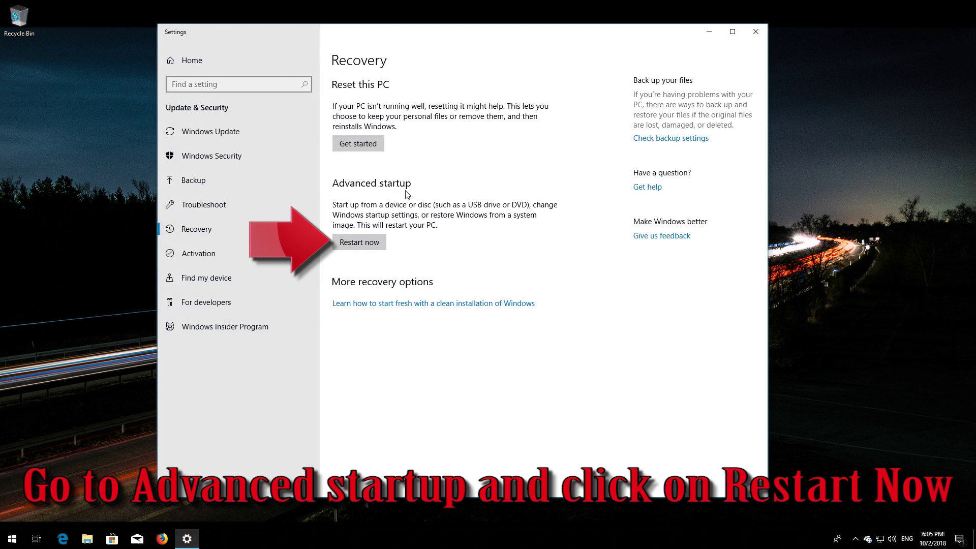
{"action": "left_click", "coordinate": [372, 240]}
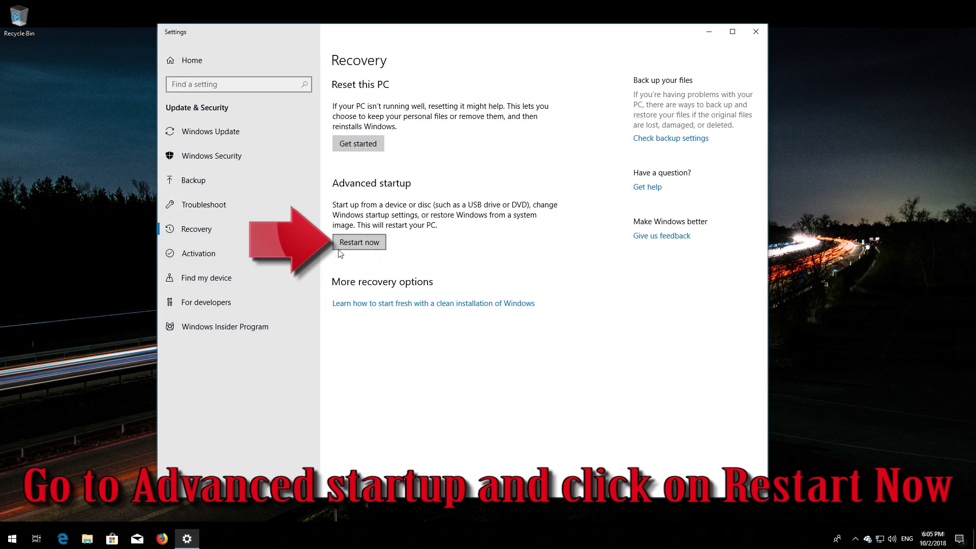